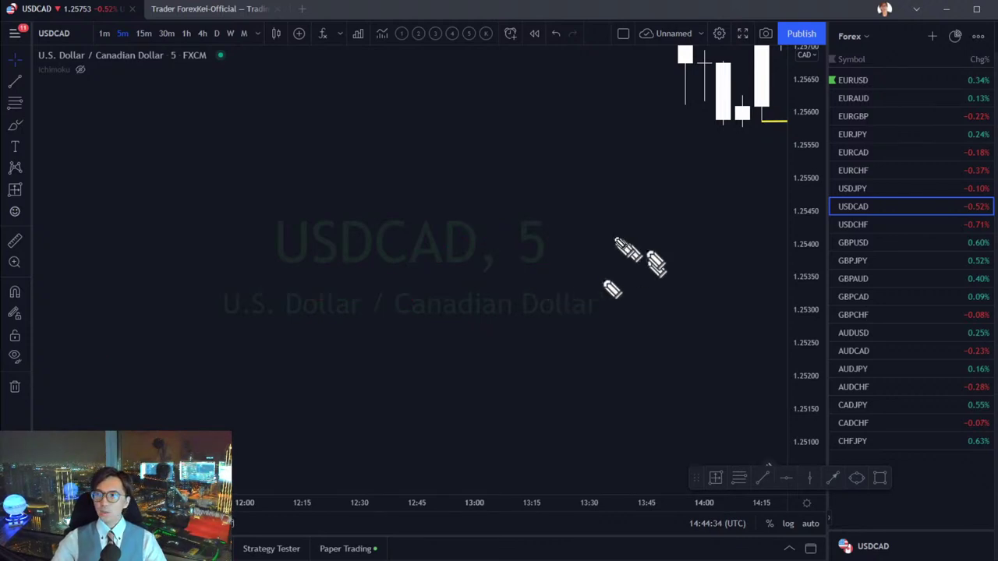
- Draw a red arrow on the USDCAD 5-minute chart projecting a rise from the latest candles past the upper yellow line
left_click_drag(639, 208, 339, 339)
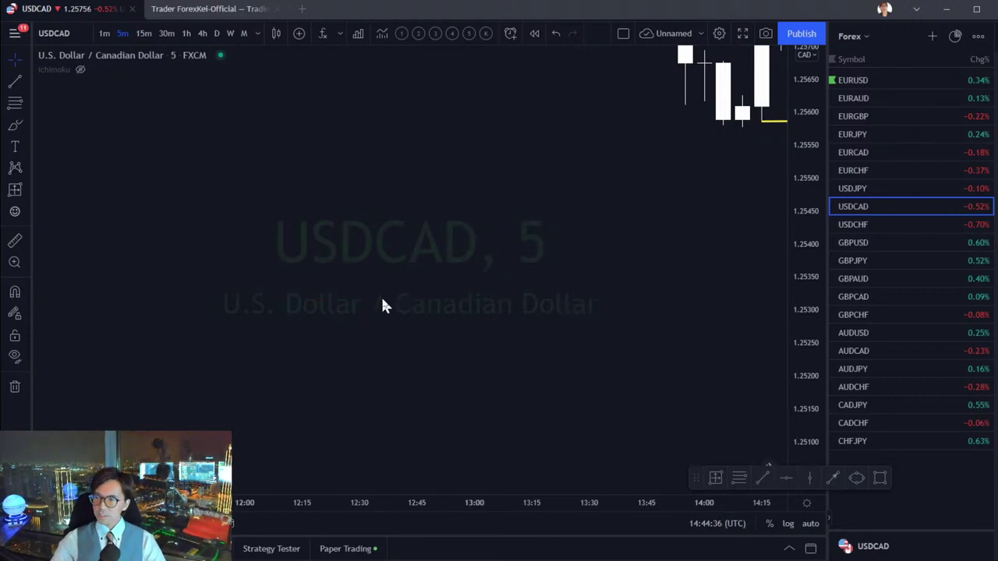
left_click_drag(650, 213, 234, 351)
left_click_drag(474, 234, 676, 299)
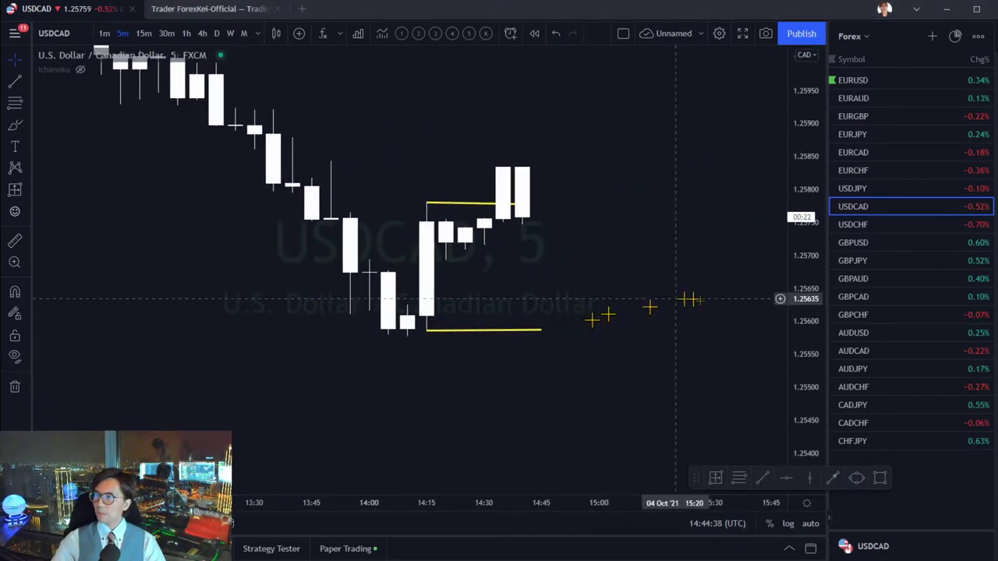
left_click_drag(785, 273, 802, 396)
left_click_drag(647, 405, 557, 371)
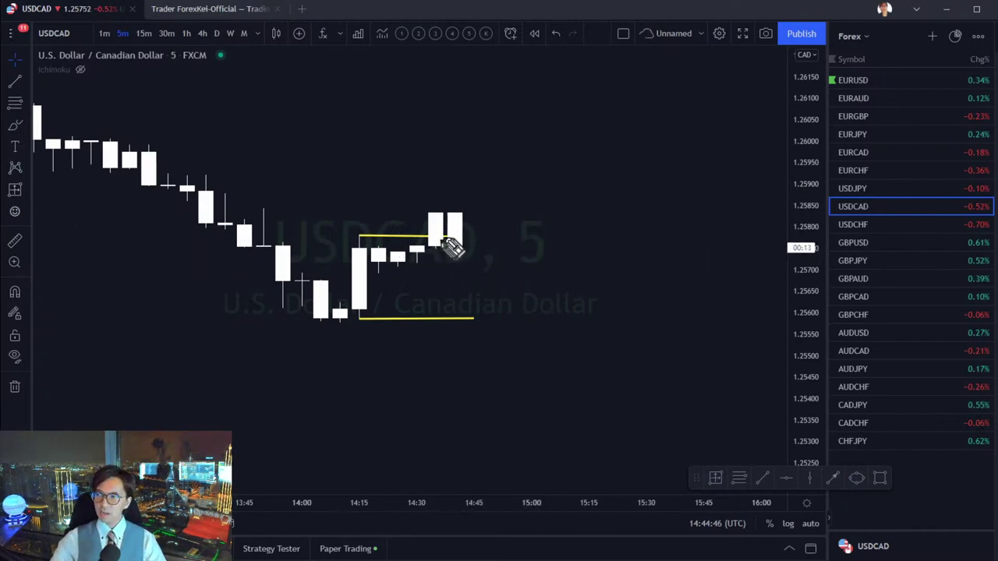
mouse_move(425, 248)
left_mouse_down()
mouse_move(459, 227)
mouse_move(493, 234)
mouse_move(565, 137)
mouse_move(594, 134)
mouse_move(591, 158)
left_mouse_up()
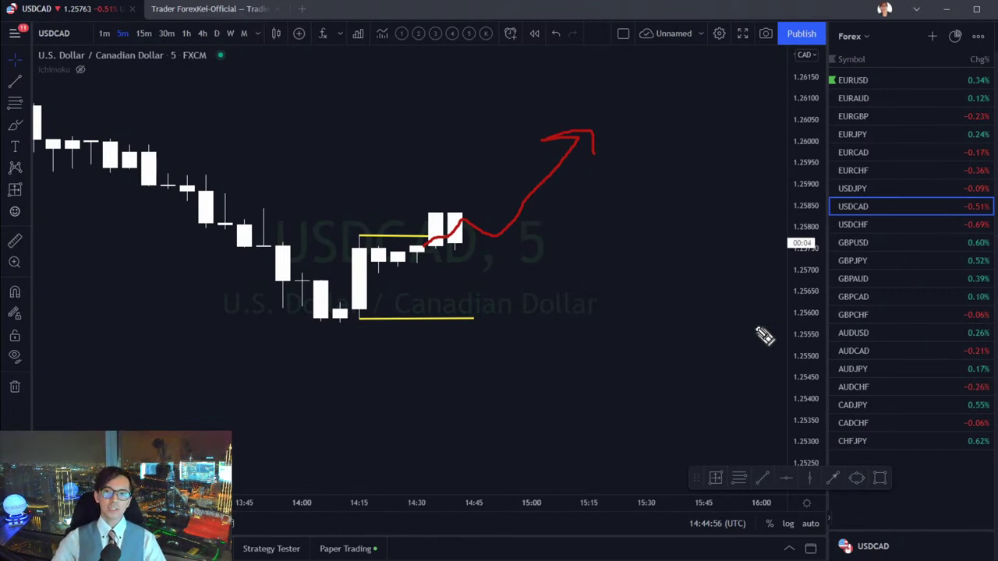
- Extend the red projection with a pullback branching into a rising and a falling arrow, and clear the annotations
mouse_move(594, 127)
left_mouse_down()
mouse_move(641, 164)
mouse_move(663, 166)
mouse_move(715, 105)
mouse_move(733, 118)
left_mouse_up()
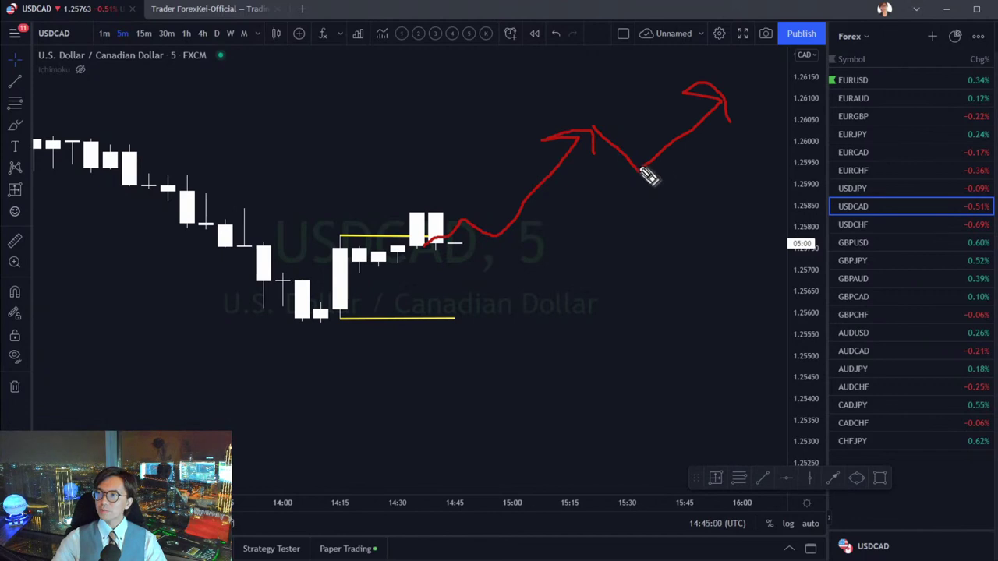
mouse_move(641, 168)
left_mouse_down()
mouse_move(686, 214)
mouse_move(736, 204)
mouse_move(754, 234)
left_mouse_up()
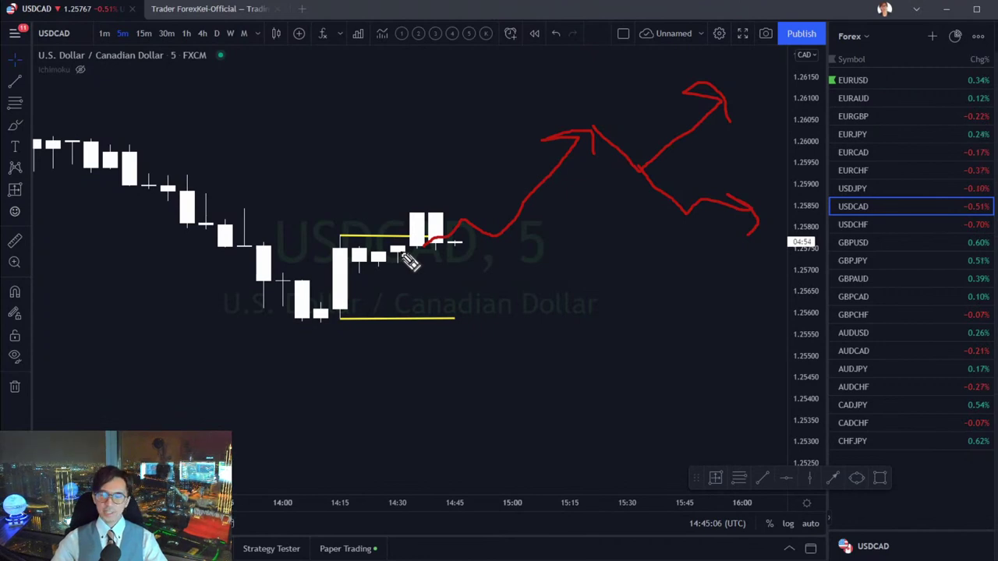
key("e")
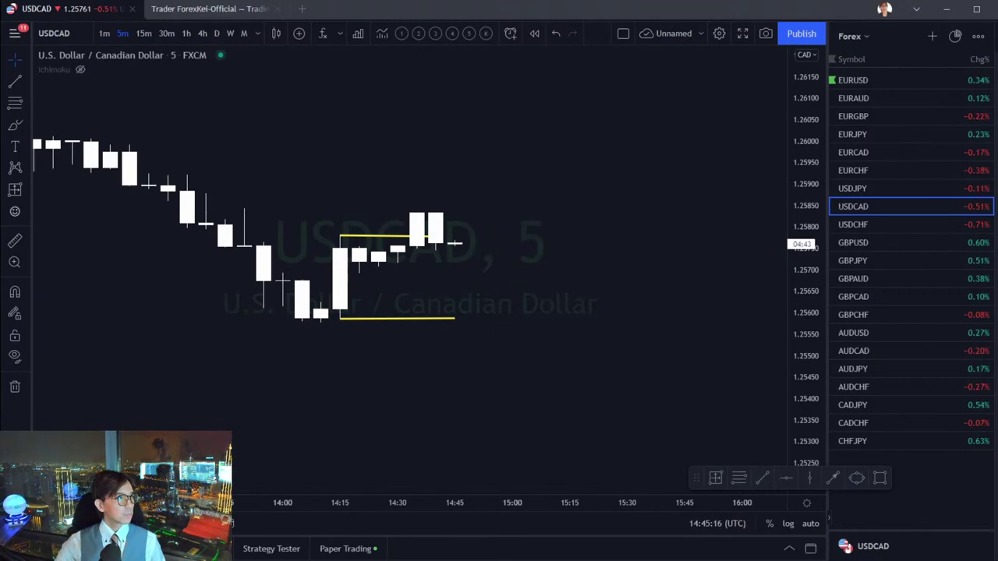
- Switch to the Sept 2021 workbook in Excel, enlarge its window, and select the trade log's Drawdown column
key("alt+Tab")
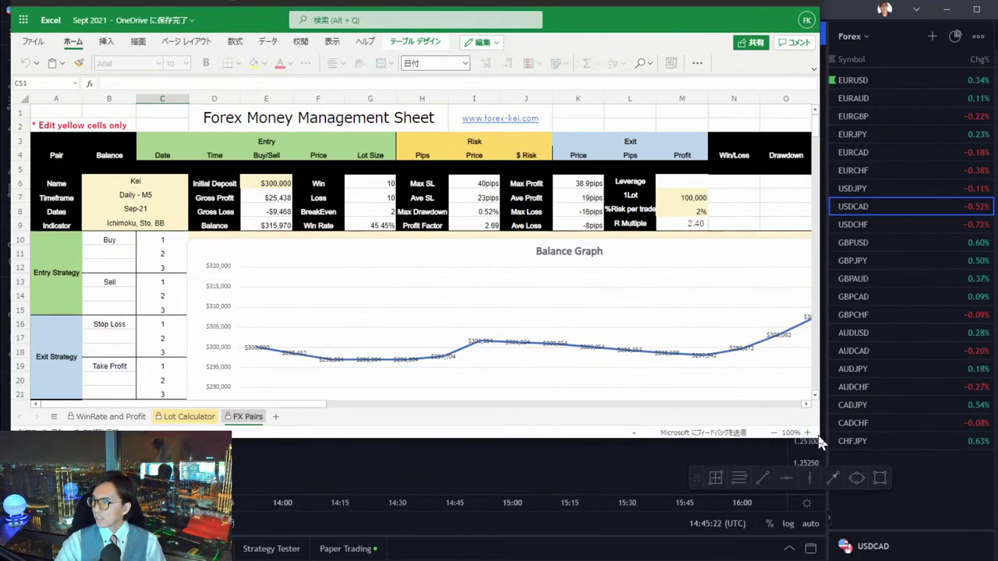
left_click_drag(816, 437, 990, 526)
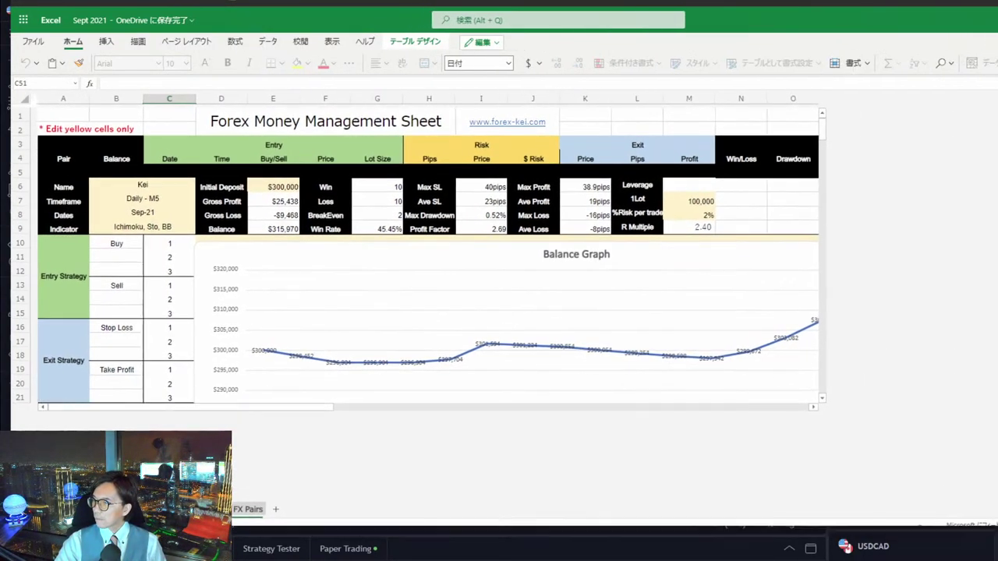
scroll(239, 269, "down", 5)
scroll(239, 270, "down", 6)
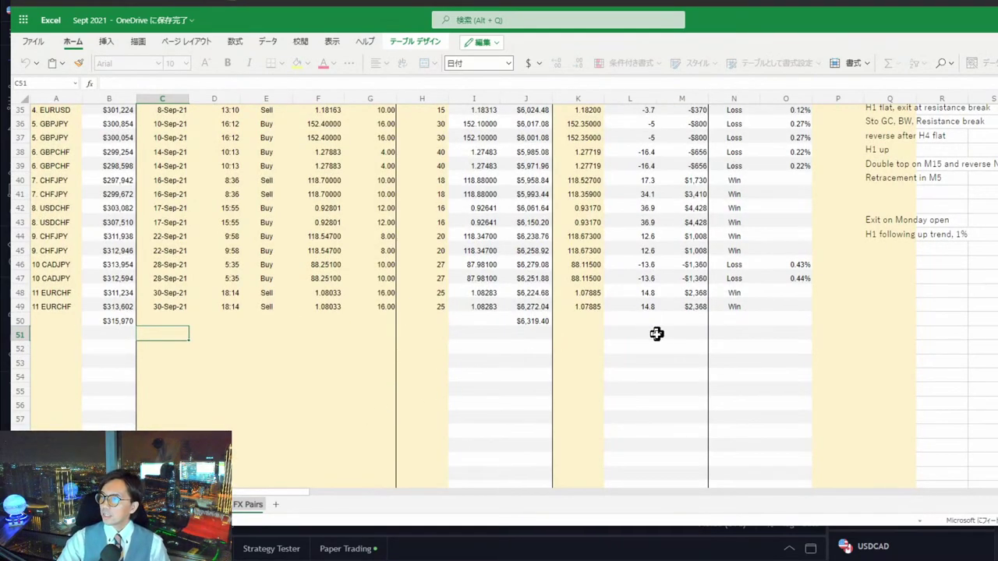
scroll(650, 338, "up", 4)
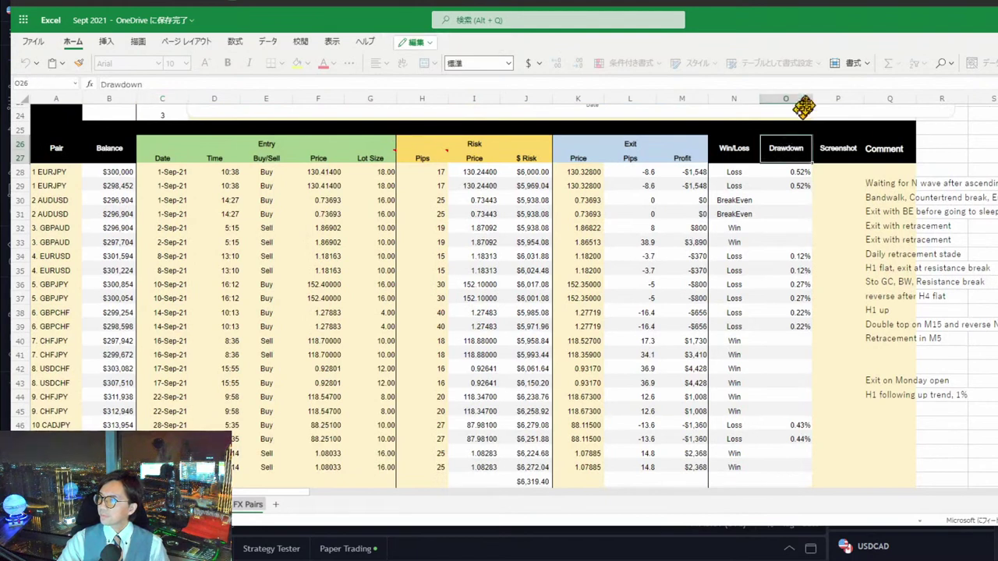
left_click(797, 99)
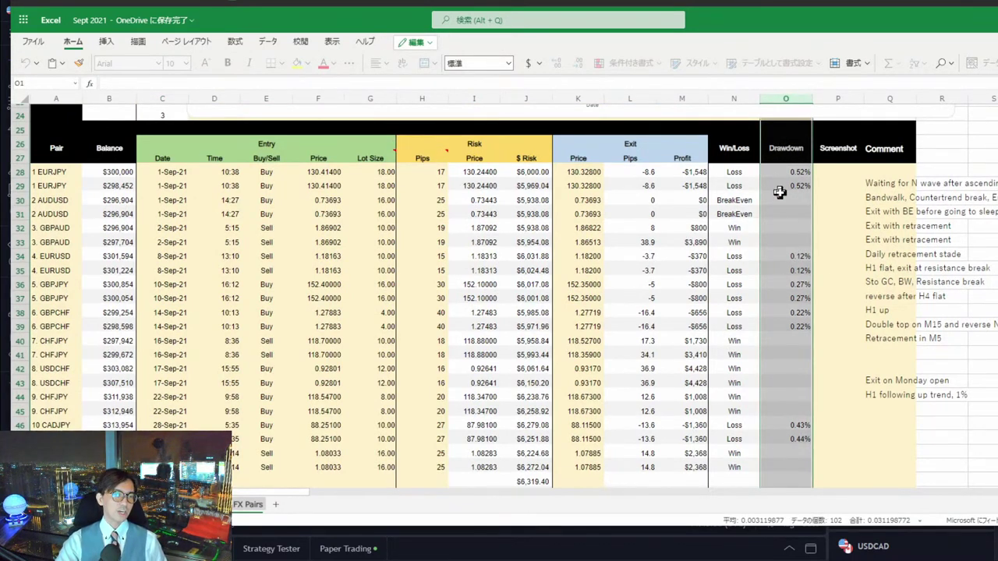
- Examine the first two EURJPY entries and the drawdown cells of the losing EURUSD, GBPJPY and GBPCHF trades
left_click(53, 173)
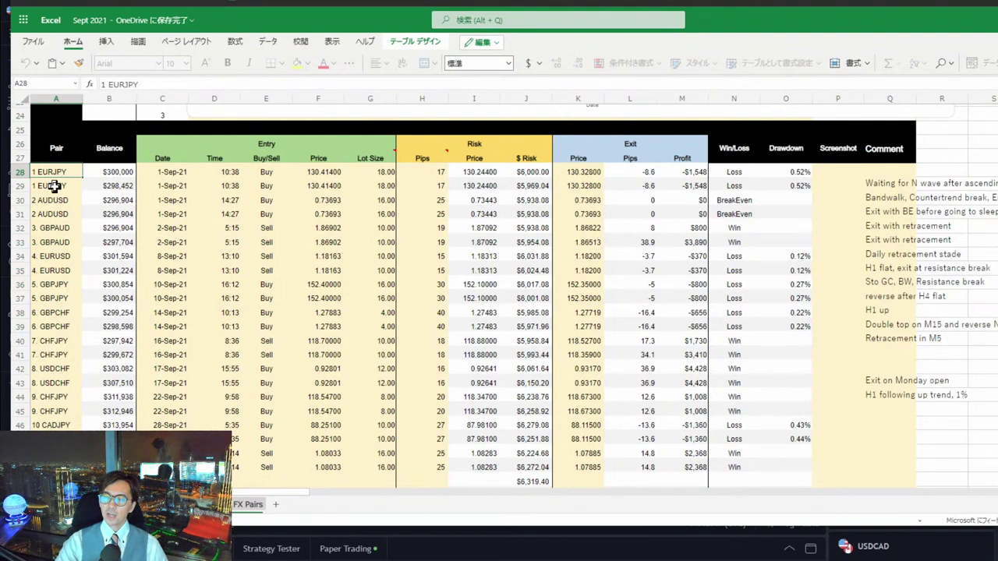
left_click(53, 186)
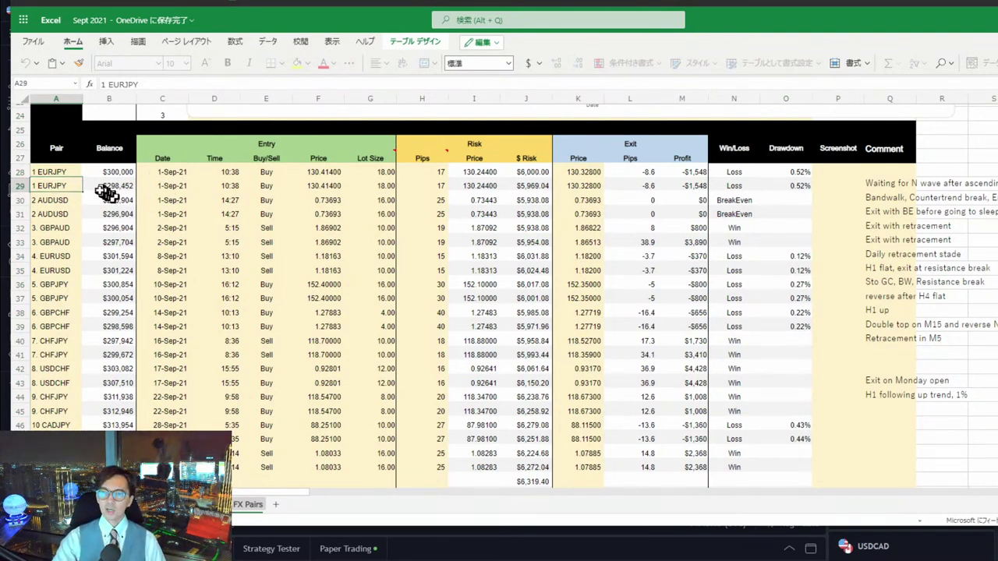
left_click(54, 171)
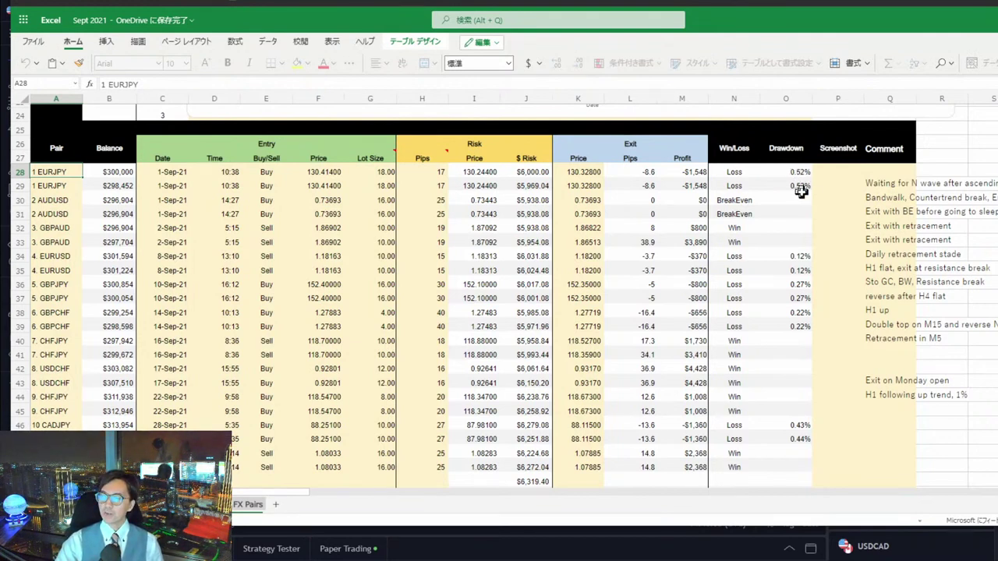
left_click(798, 258)
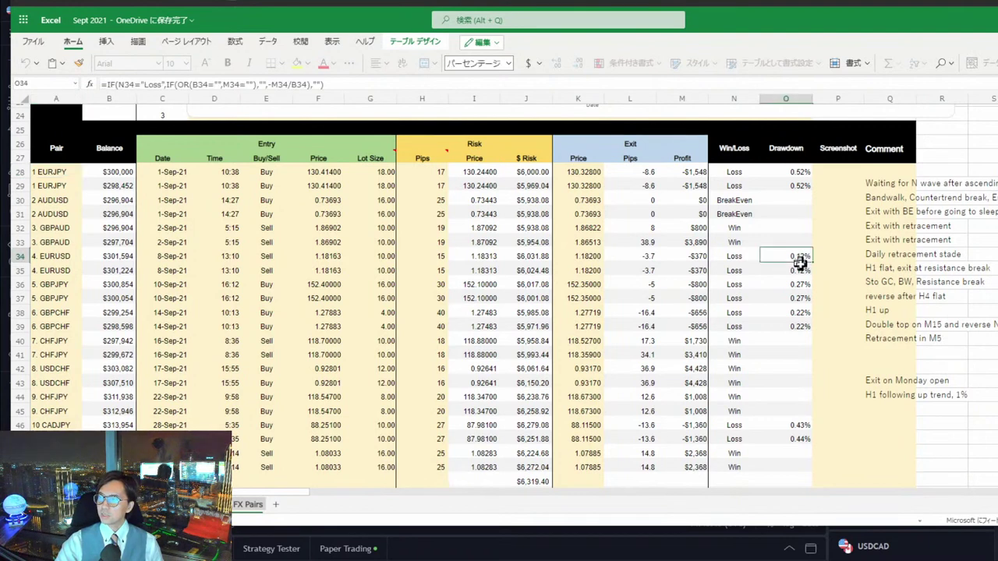
left_click(798, 284)
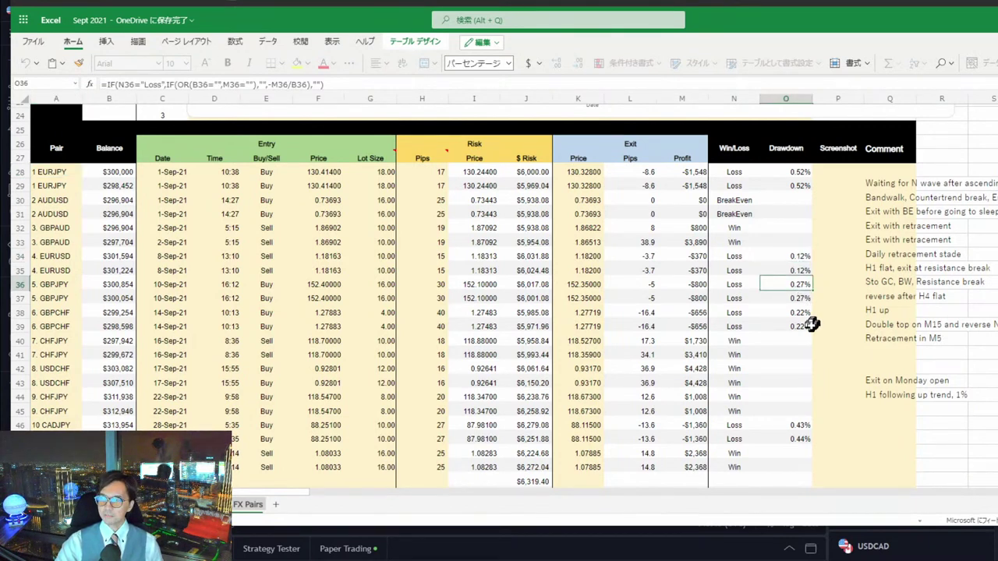
left_click(799, 323)
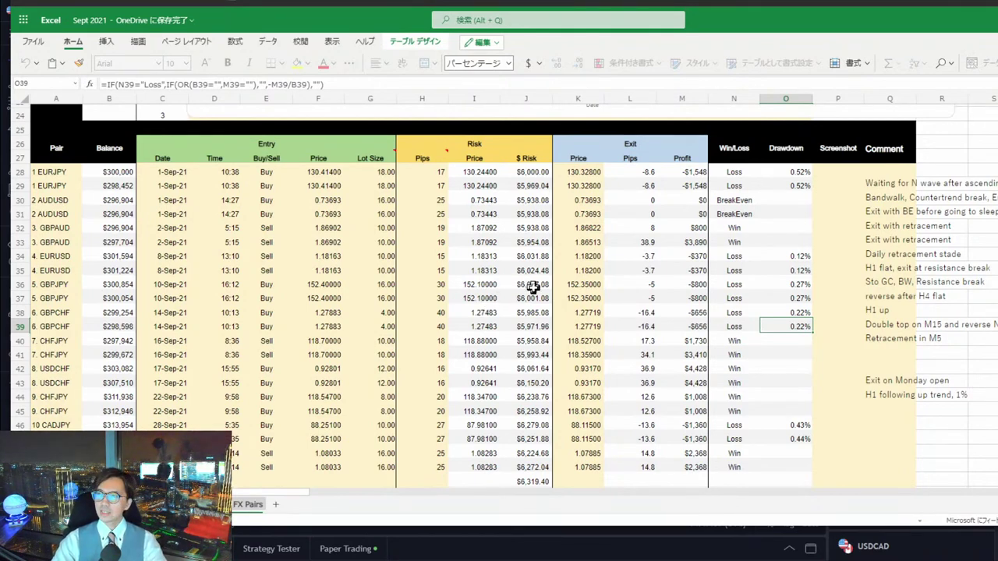
- Trace the balance curve in red from 1-Sep-21 toward 22-Sep-21 on the Balance Graph, and clear the annotation
scroll(535, 286, "up", 4)
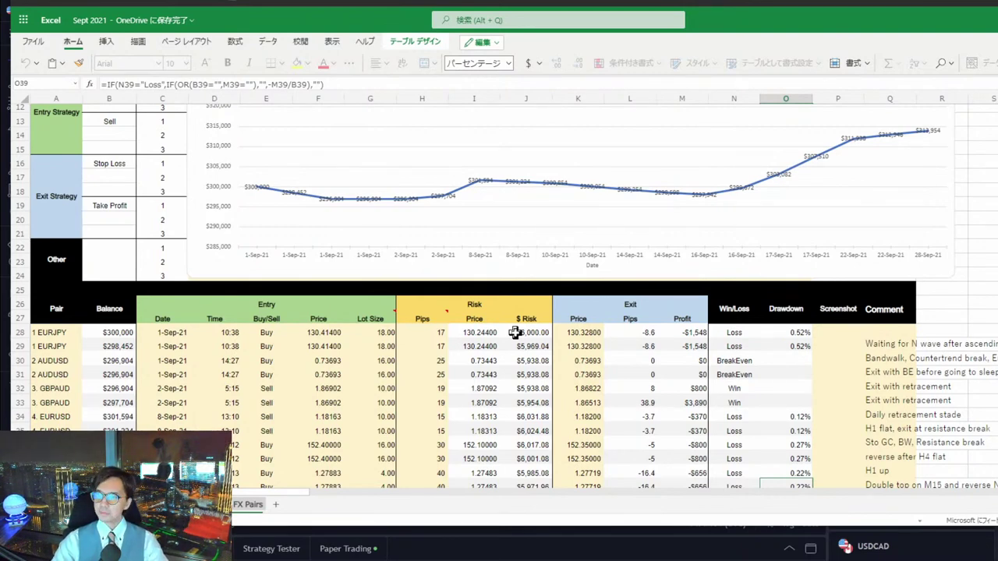
scroll(514, 333, "up", 5)
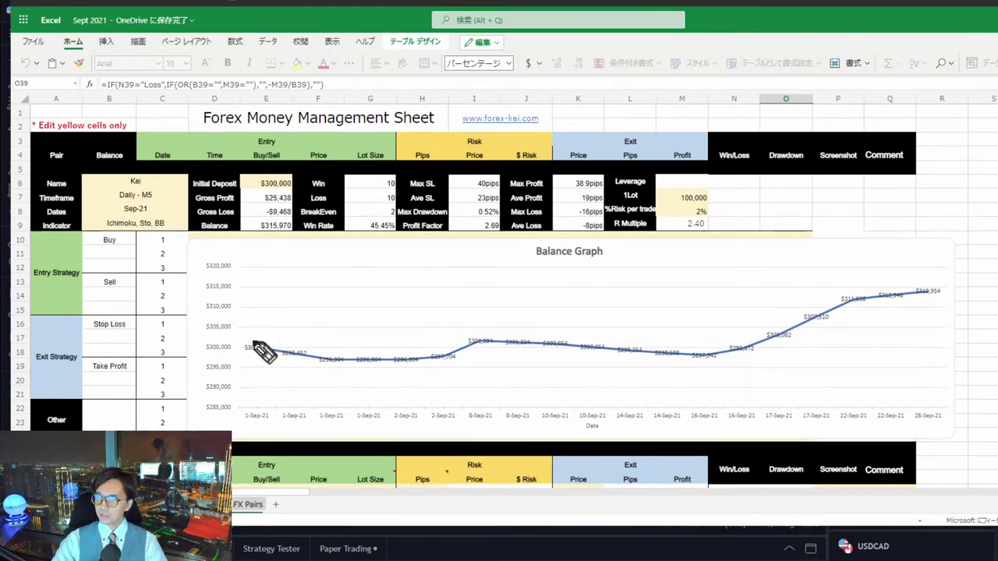
mouse_move(253, 347)
left_mouse_down()
mouse_move(304, 360)
mouse_move(401, 356)
left_mouse_up()
left_click_drag(443, 355, 478, 338)
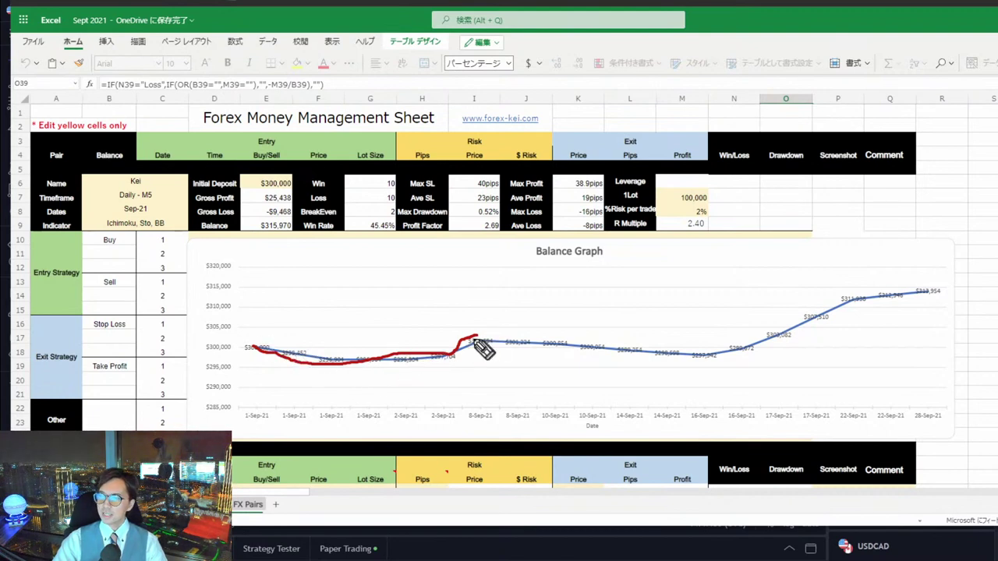
mouse_move(477, 338)
left_mouse_down()
mouse_move(705, 355)
mouse_move(833, 300)
left_mouse_up()
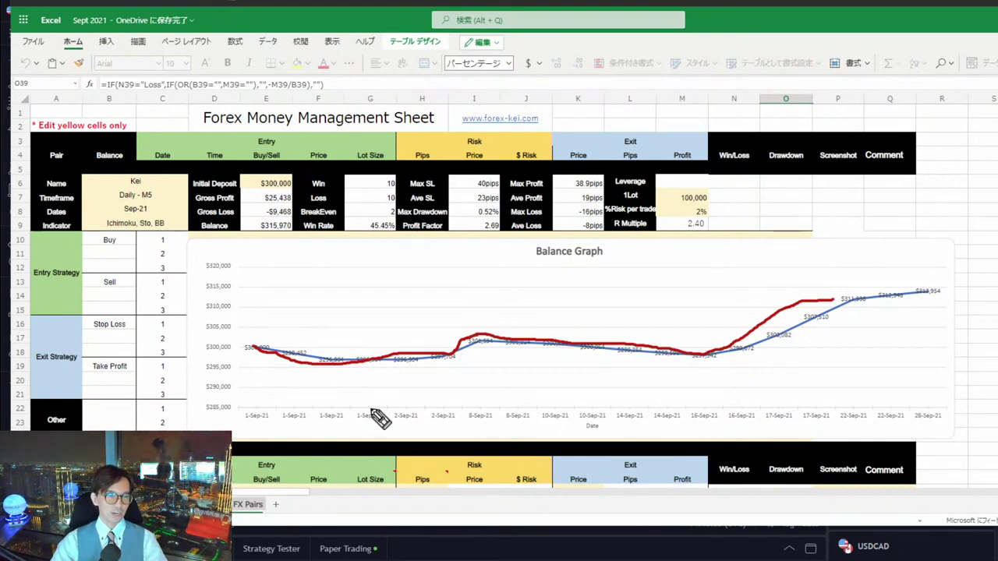
key("Escape")
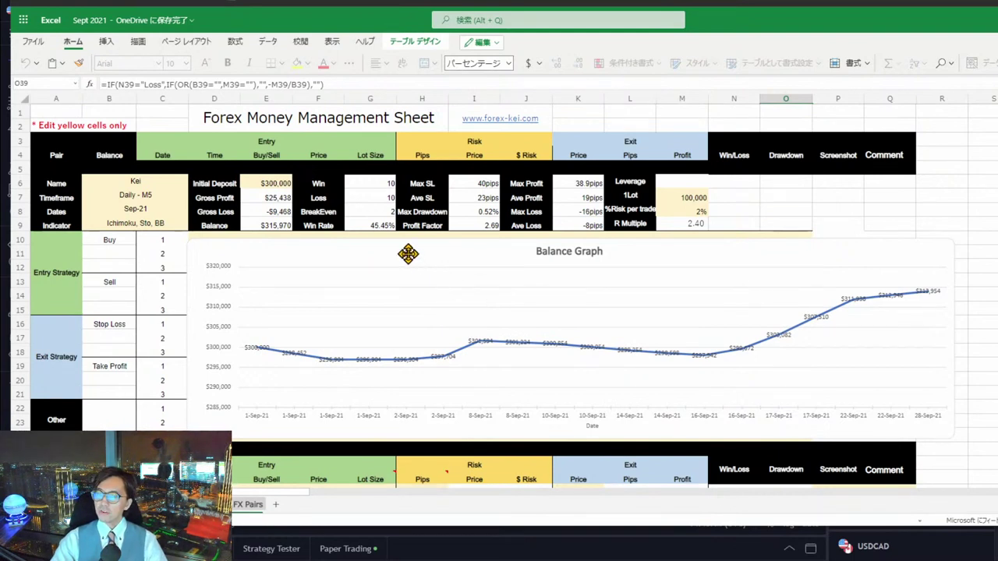
- Inspect the Win Rate, Profit Factor, Ave SL and Max Drawdown cells in the summary block
left_click(380, 224)
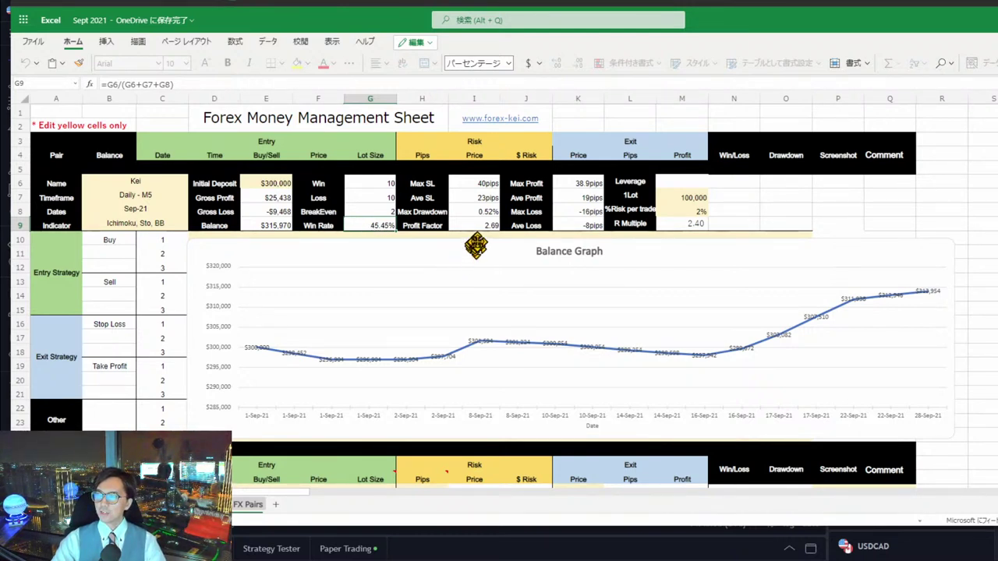
left_click(477, 226)
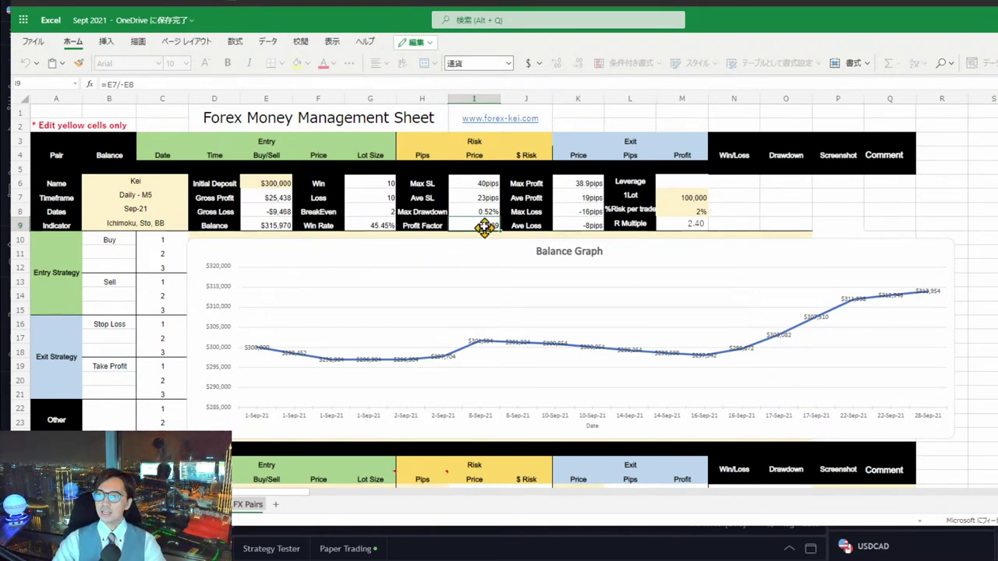
left_click(481, 197)
left_click(482, 212)
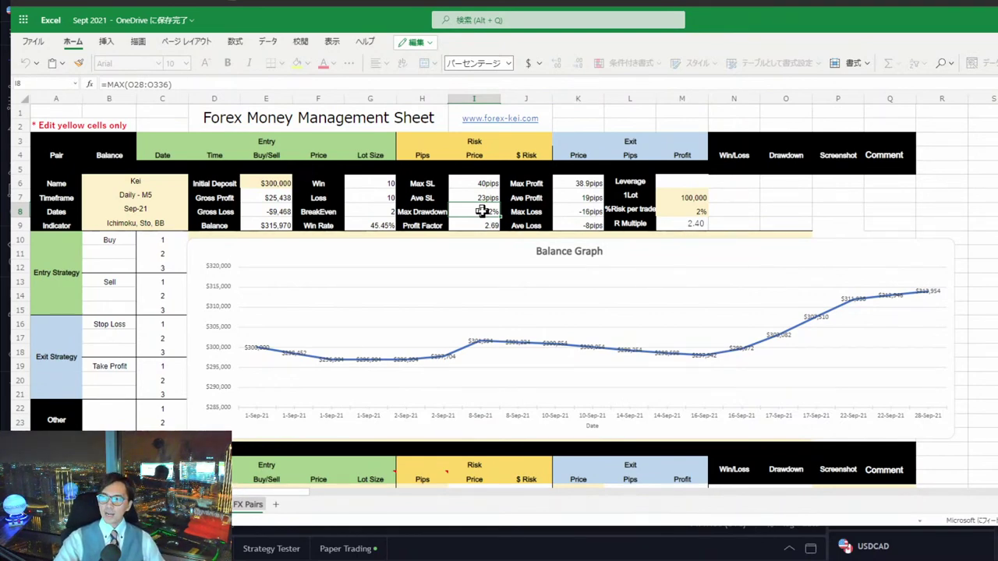
- Review the September trade entries down to the last EURCHF rows and compare them with the Balance Graph
scroll(455, 252, "down", 6)
scroll(444, 255, "down", 1)
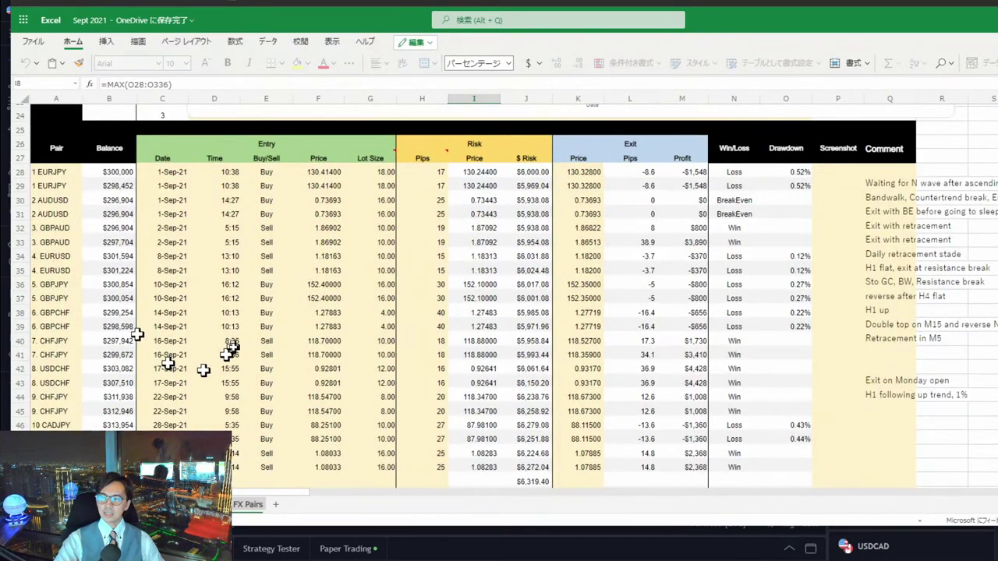
scroll(443, 313, "down", 3)
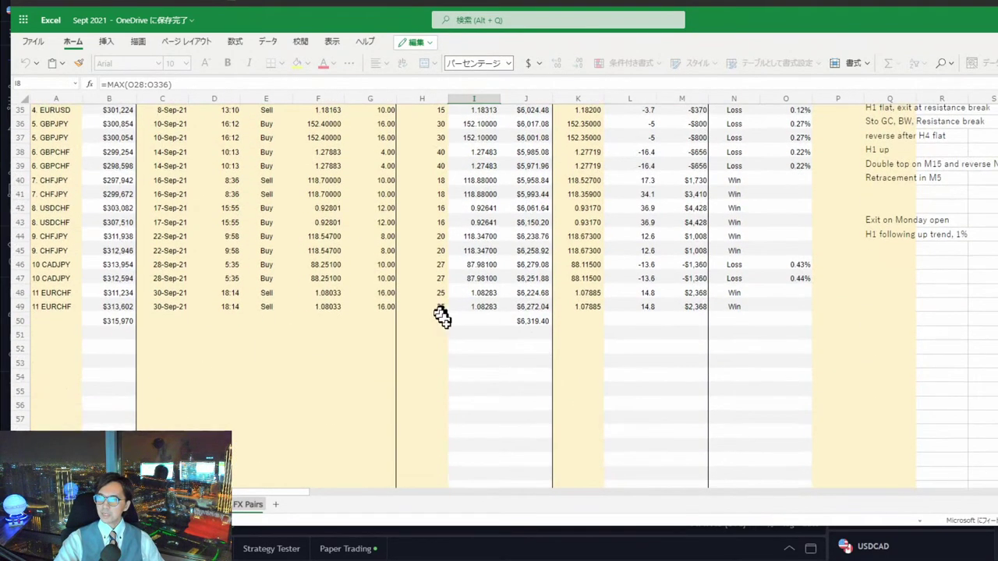
scroll(437, 361, "up", 3)
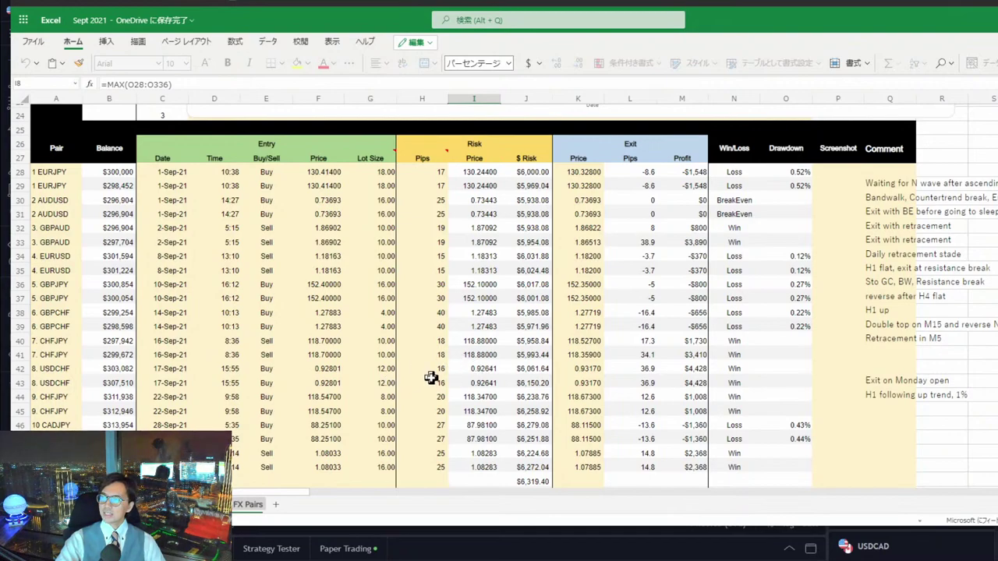
scroll(483, 368, "up", 3)
scroll(480, 374, "up", 3)
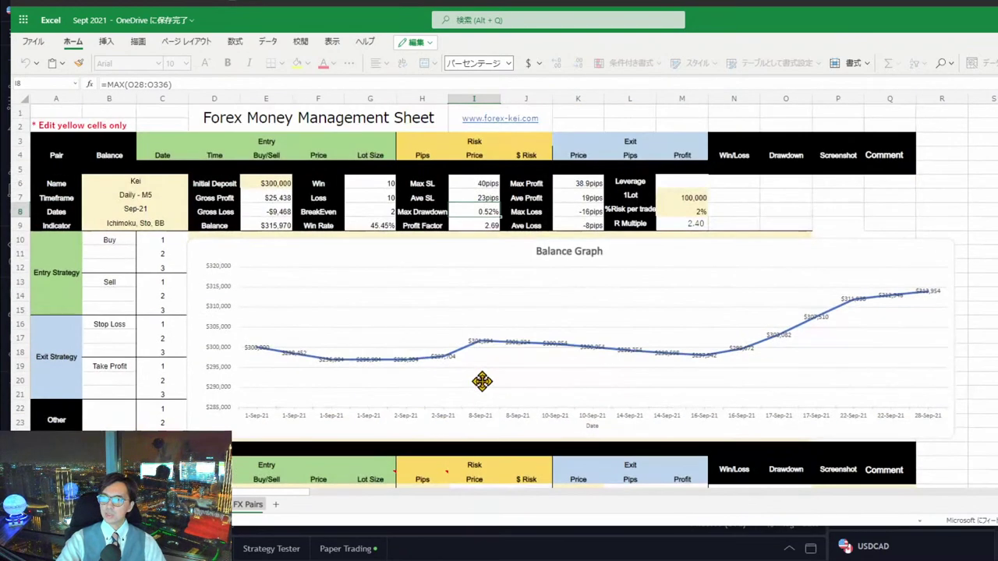
scroll(479, 379, "down", 3)
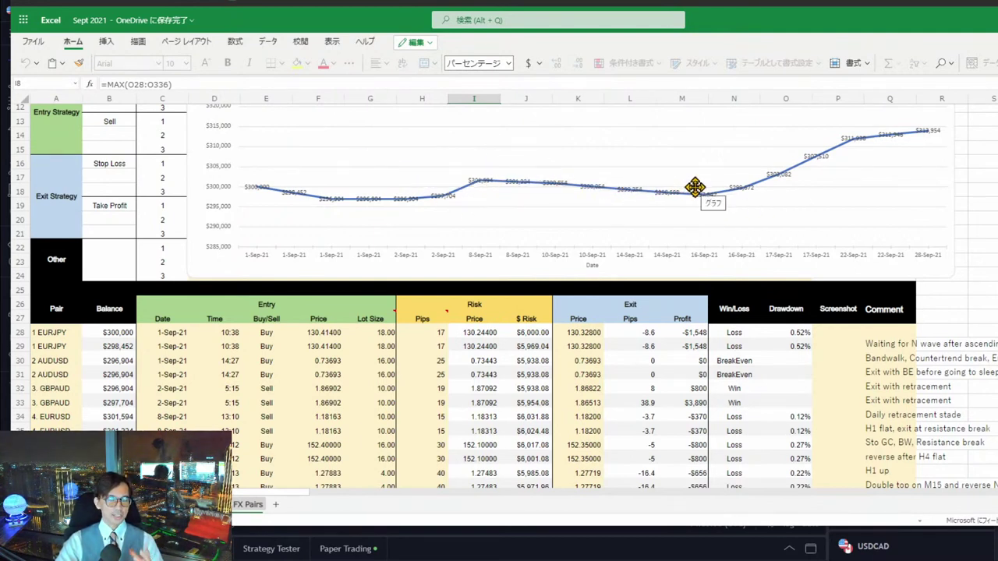
scroll(574, 301, "up", 4)
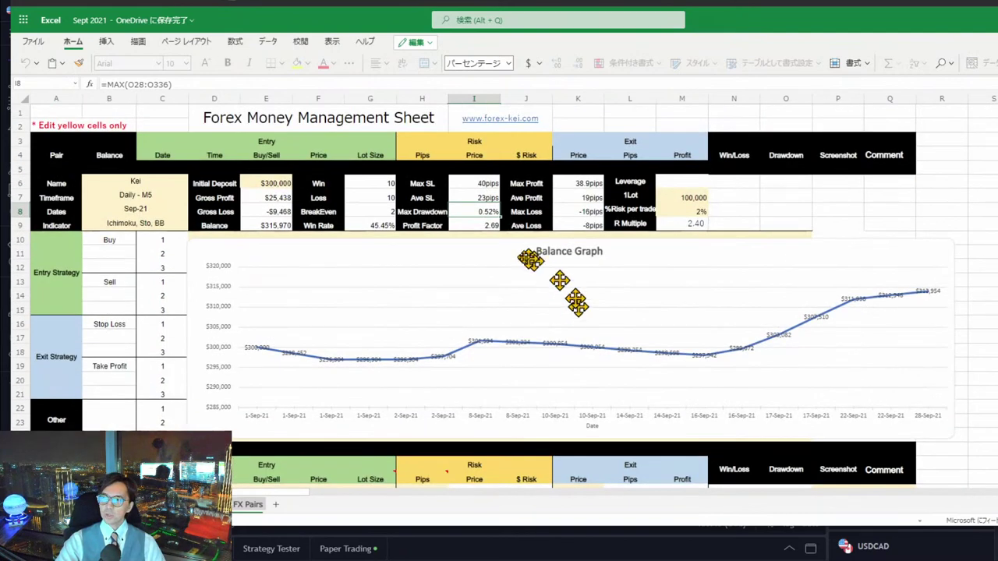
- Compare the Profit Factor and Win Rate formulas in the summary block
left_click(475, 226)
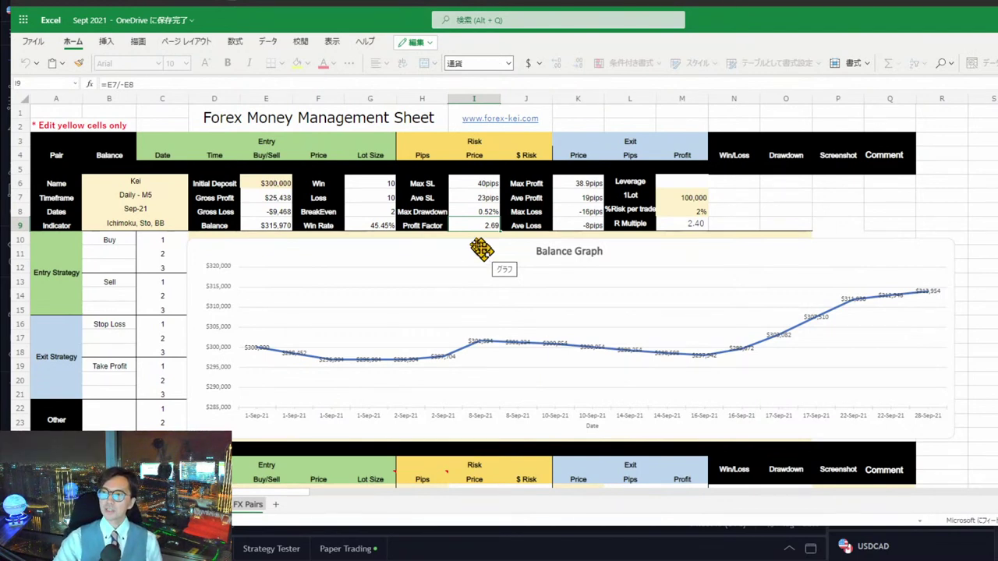
left_click(379, 225)
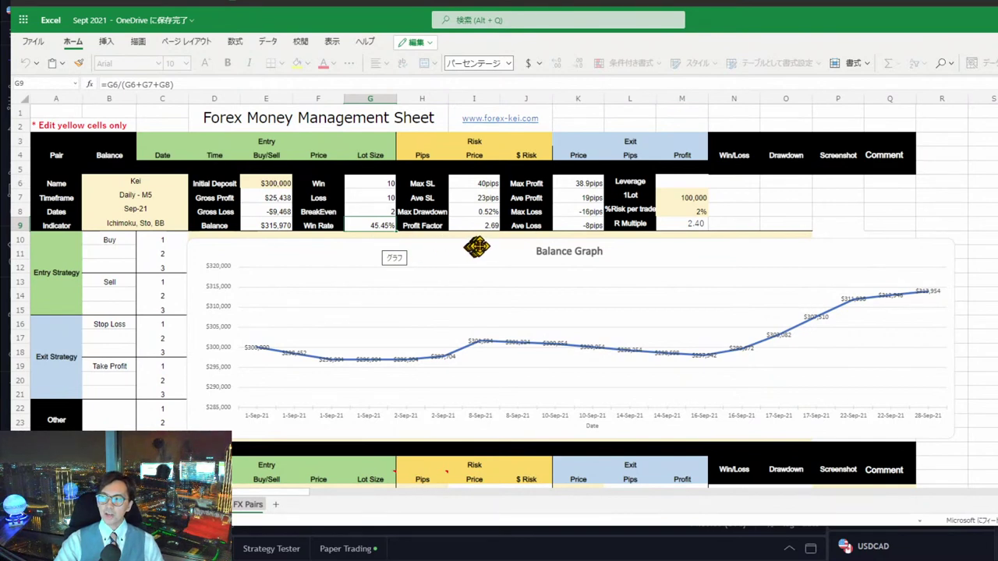
left_click(473, 226)
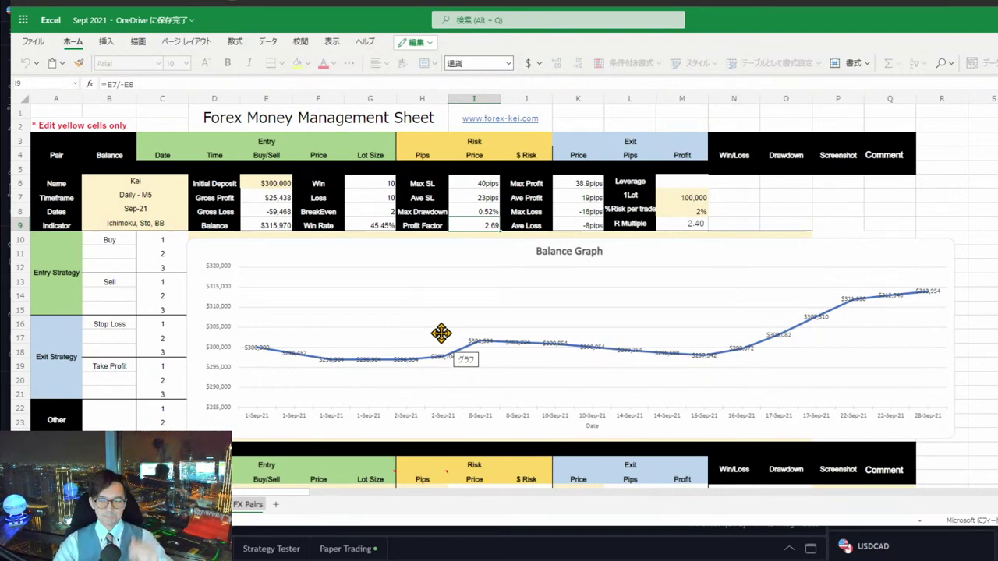
- Review the September trade entries, highlighting the second GBPAUD row and both USDCHF rows, down to the last EURCHF entries
scroll(441, 334, "down", 8)
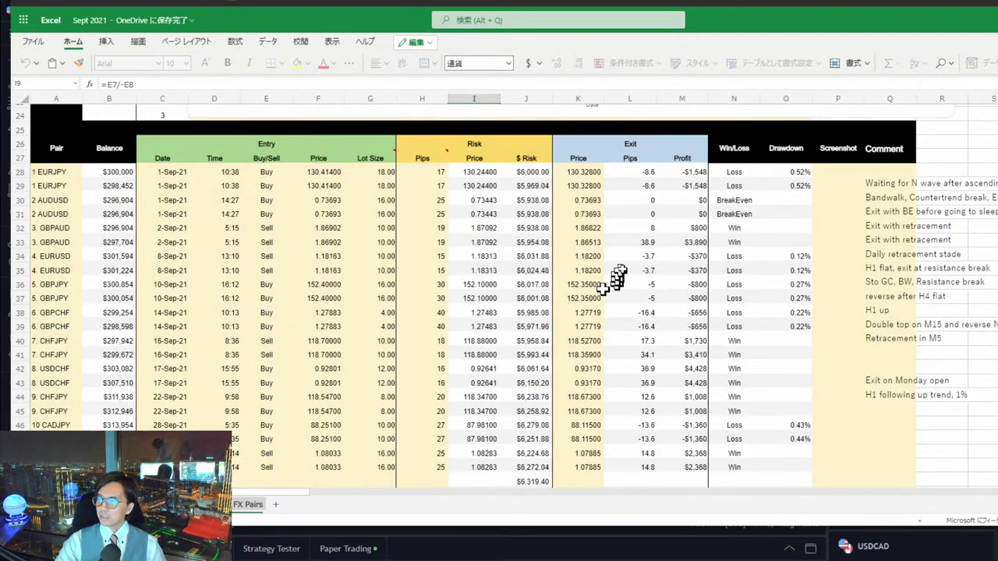
left_click(19, 243)
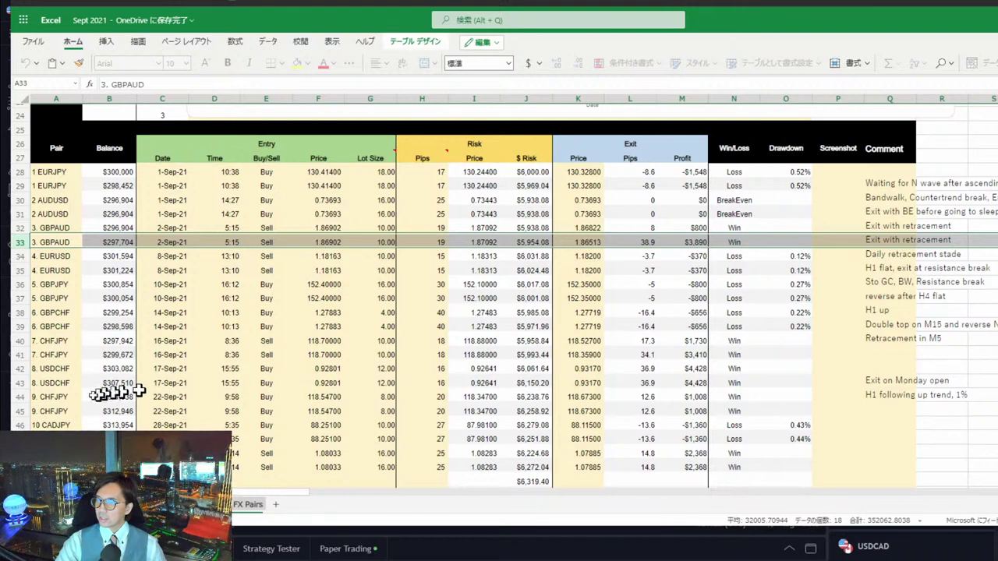
left_click_drag(23, 371, 22, 382)
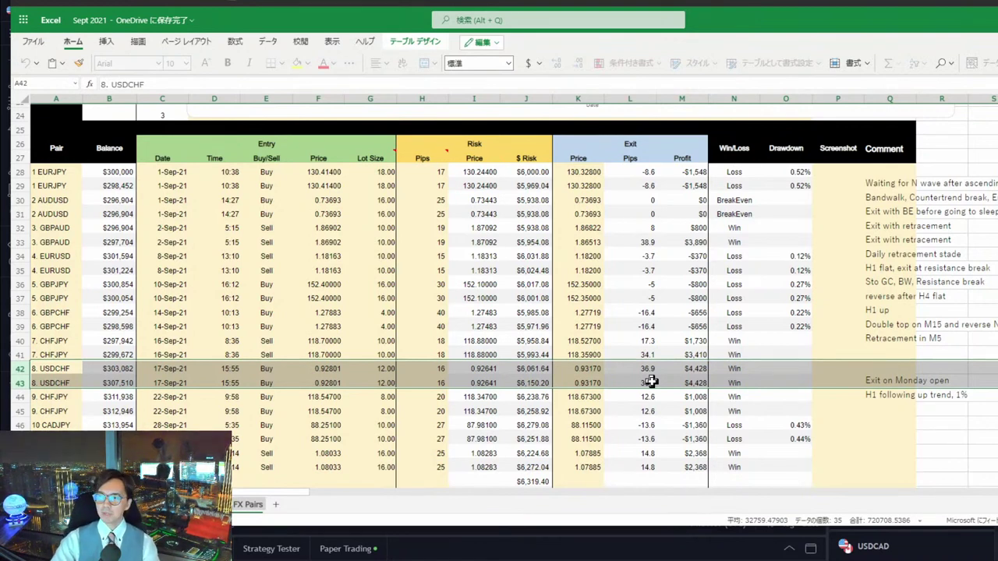
left_click(554, 314)
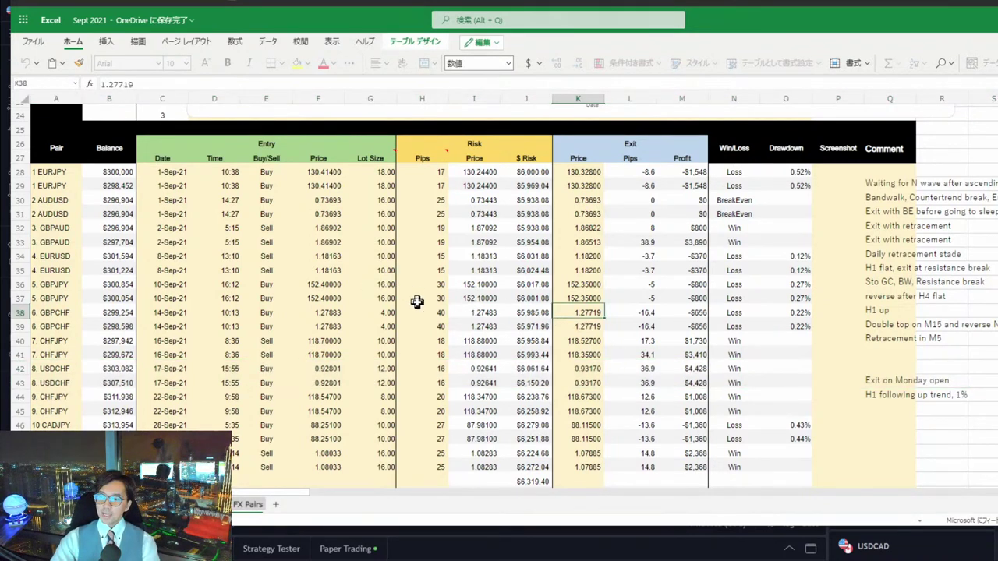
scroll(438, 314, "down", 4)
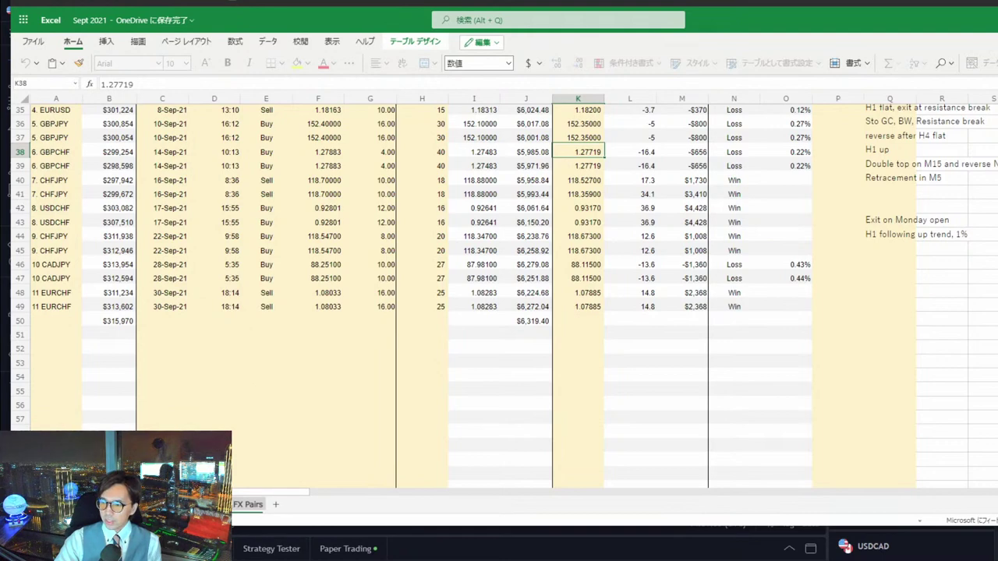
- Switch to the USDCAD 5-minute chart in TradingView and examine the latest candles between the two yellow lines
left_click(209, 556)
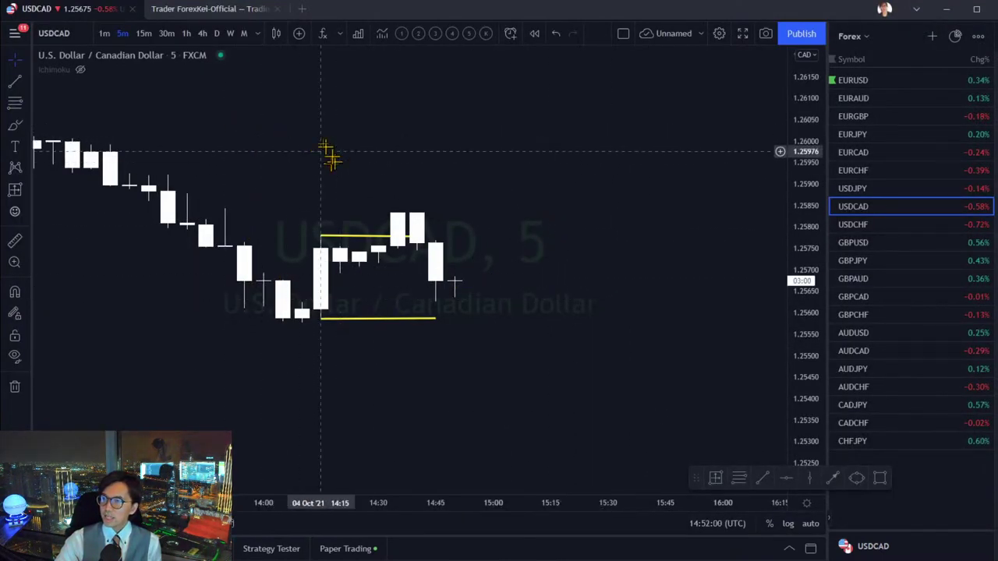
left_click_drag(345, 161, 370, 167)
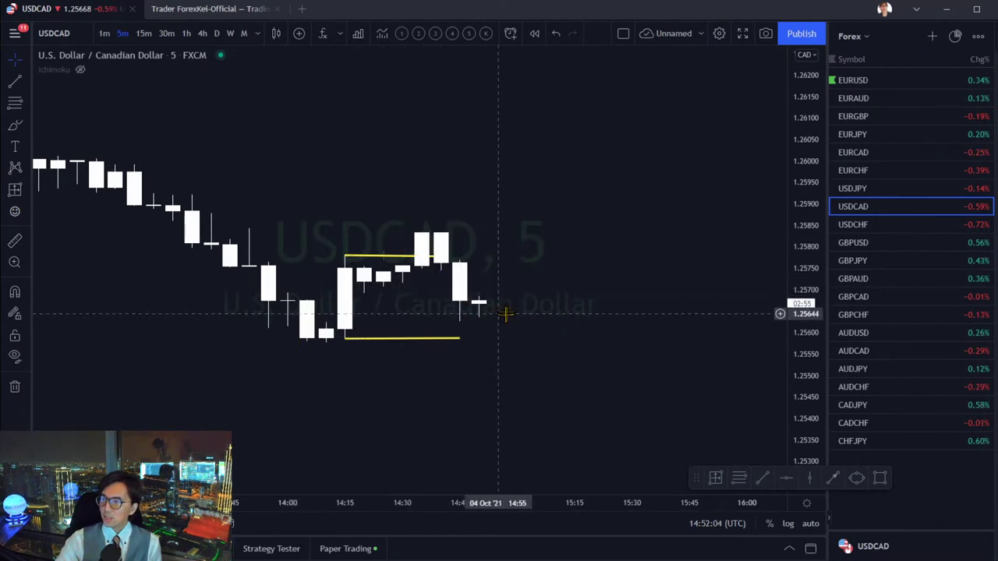
left_click_drag(554, 237, 608, 208)
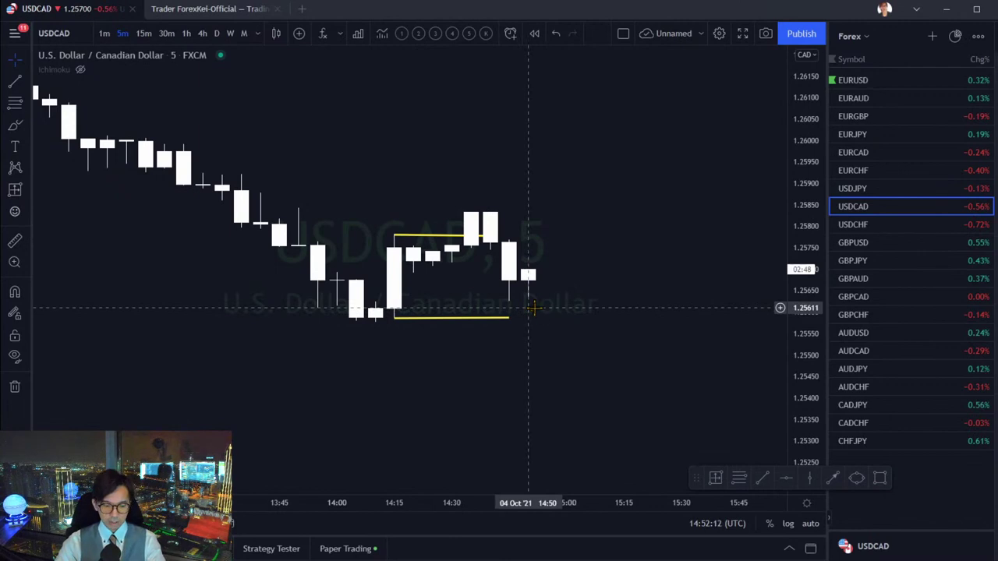
- Sketch a red downward arrow and a red zigzag rising arrow over the latest USDCAD candles, and clear both annotations
mouse_move(504, 254)
left_mouse_down()
mouse_move(584, 345)
mouse_move(575, 363)
left_mouse_up()
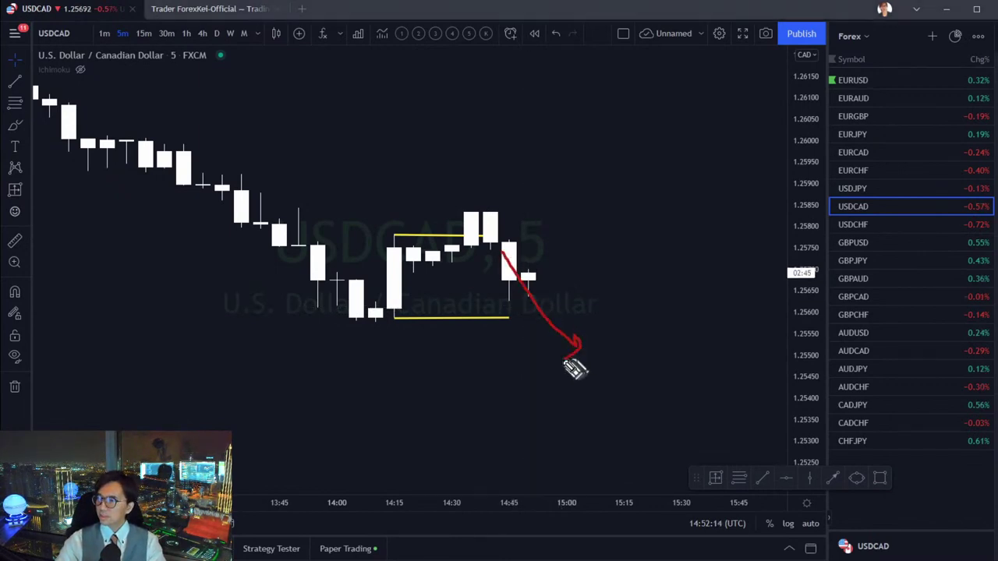
mouse_move(361, 313)
left_mouse_down()
mouse_move(472, 221)
mouse_move(501, 274)
mouse_move(578, 177)
mouse_move(596, 197)
left_mouse_up()
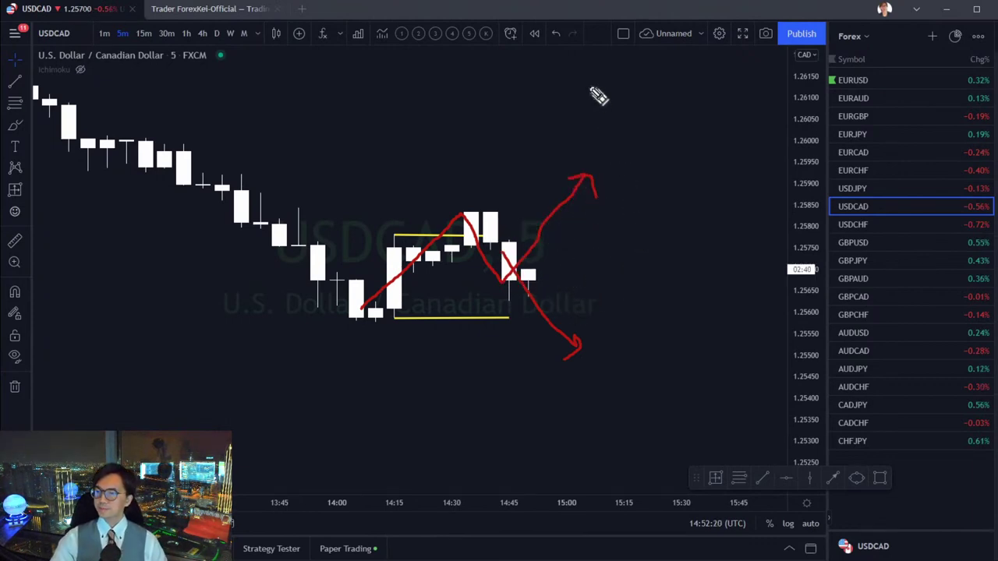
key("ctrl+z")
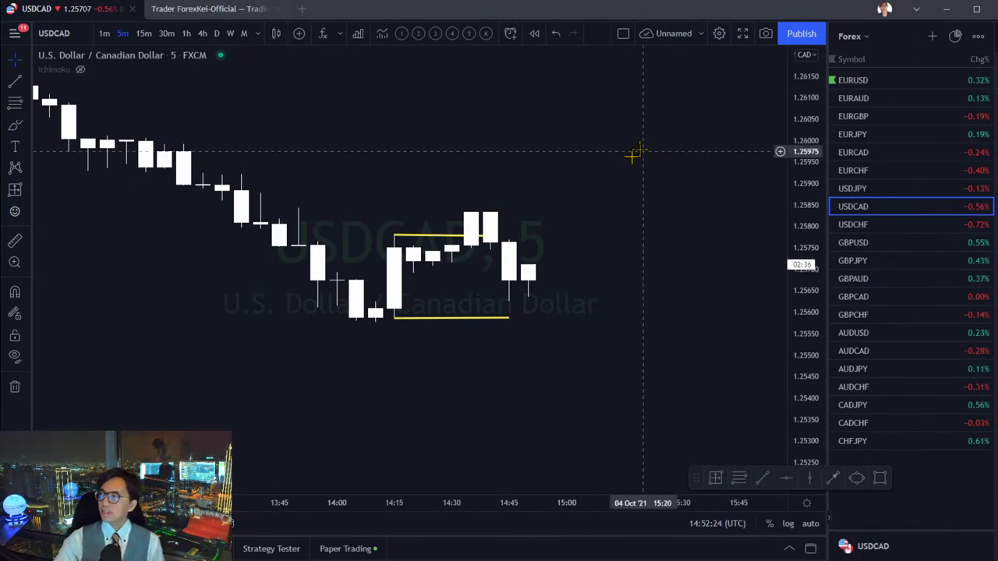
- Open the EURUSD 5-minute chart and examine the two rising yellow trendlines and the 1.16239 support level
left_click(857, 80)
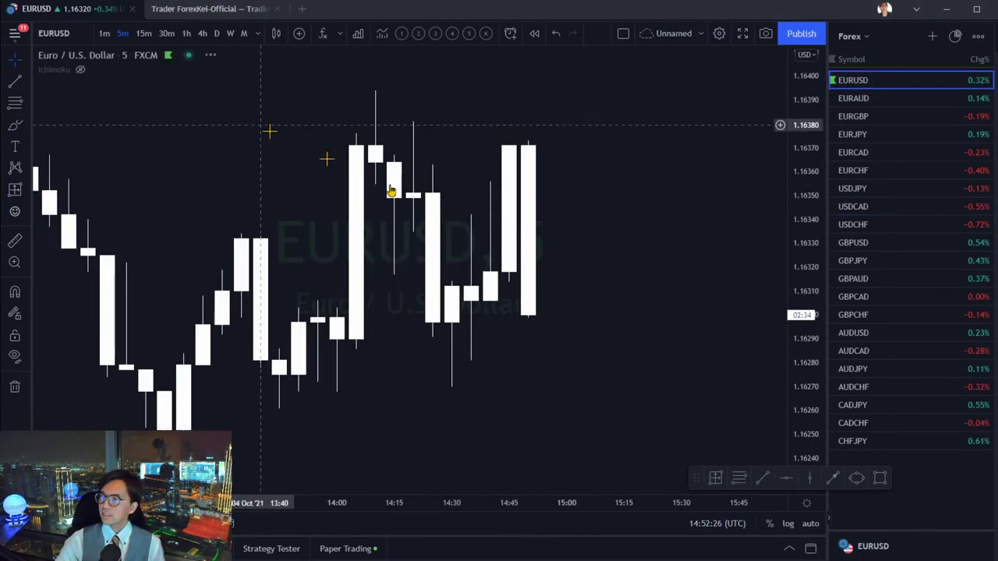
left_click_drag(787, 109, 784, 211)
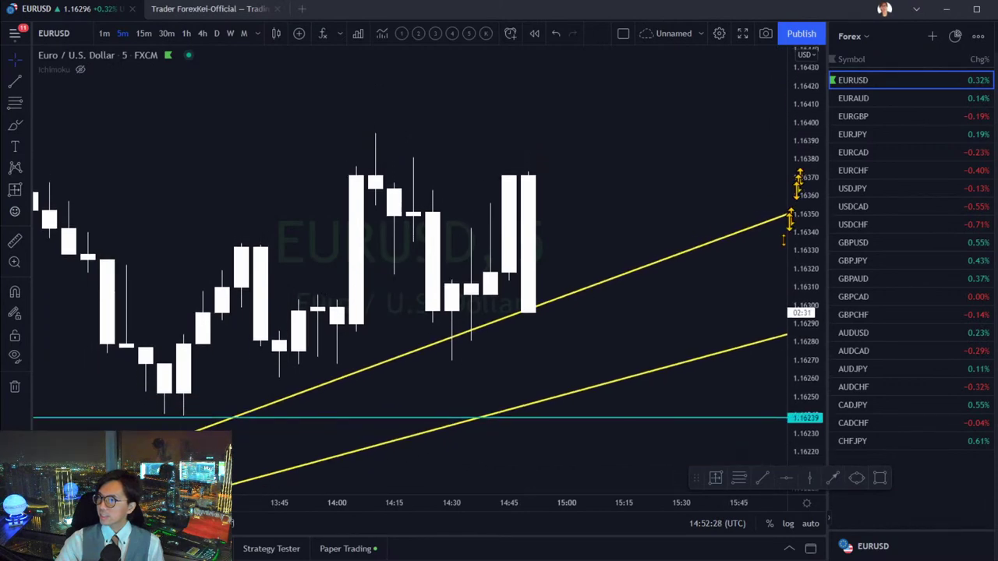
scroll(445, 418, "down", 2)
scroll(335, 457, "down", 5)
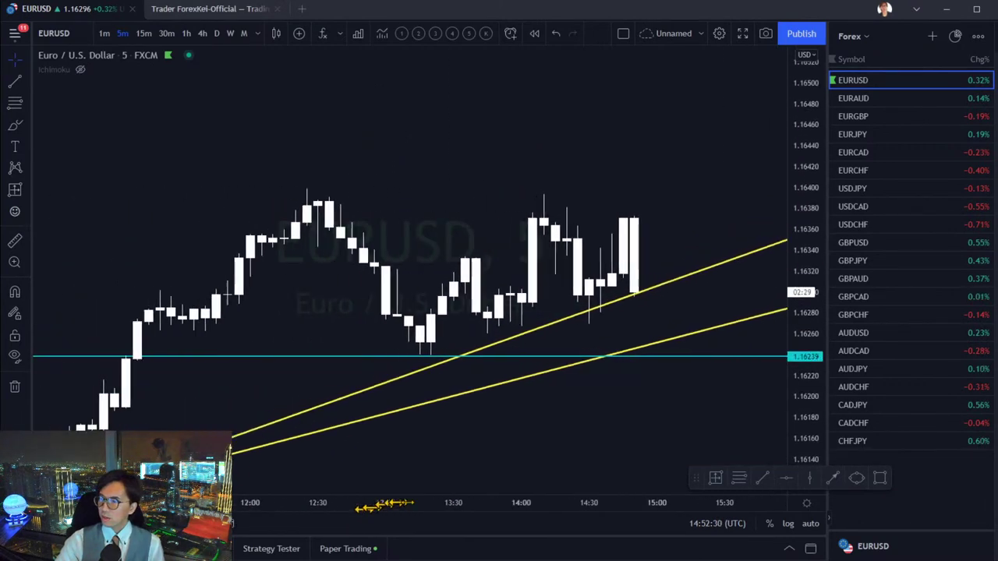
left_click_drag(574, 457, 531, 317)
scroll(335, 483, "down", 5)
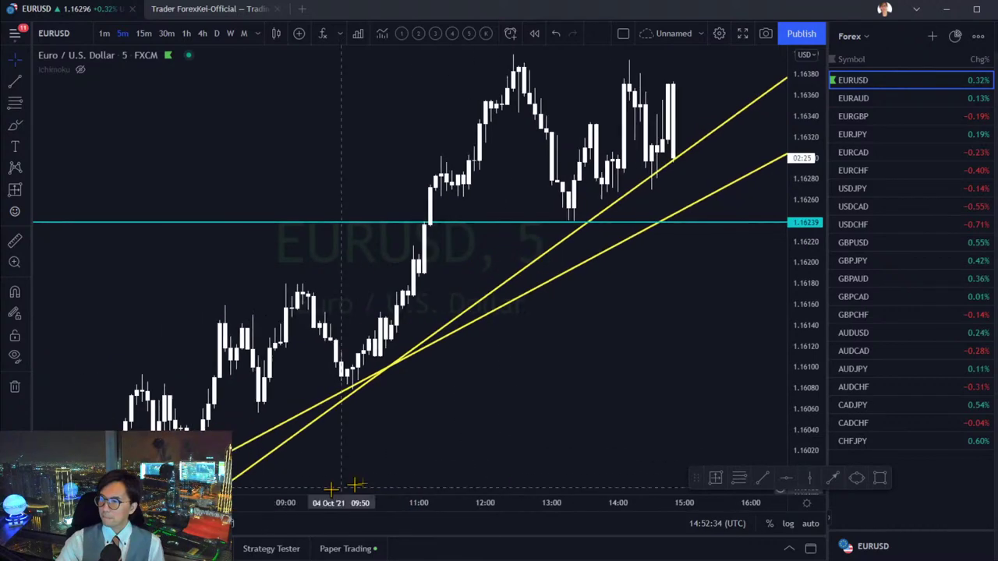
left_click_drag(799, 191, 798, 234)
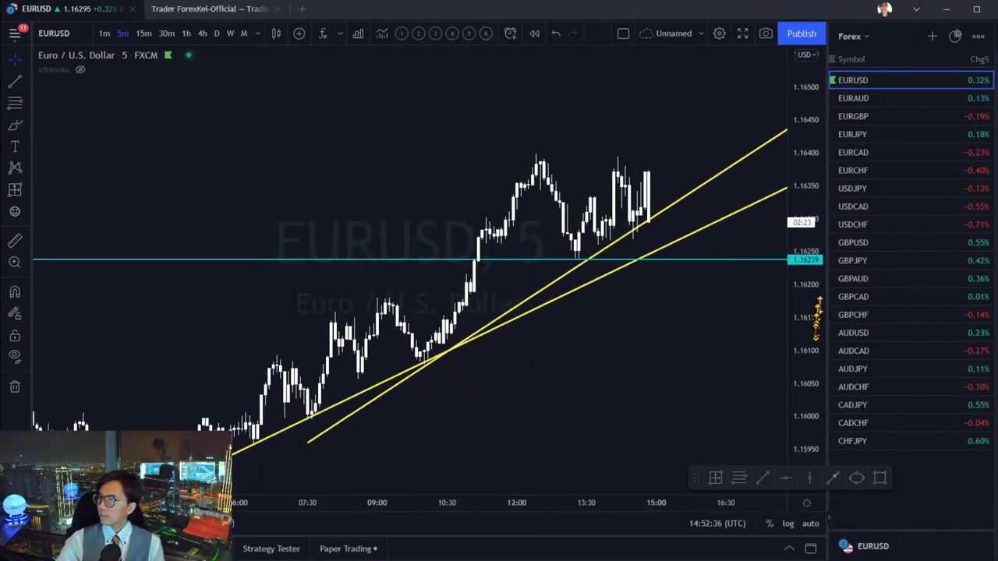
- Mark in red the EURUSD swing lows along the rising trendline, and clear the annotations
left_click_drag(707, 349, 613, 371)
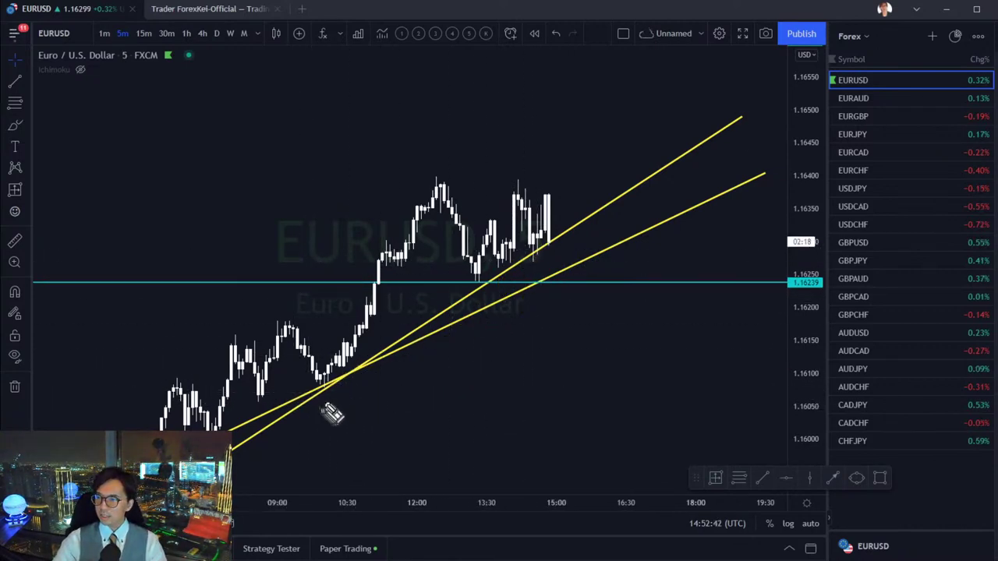
mouse_move(334, 374)
left_mouse_down()
mouse_move(323, 383)
mouse_move(331, 372)
left_mouse_up()
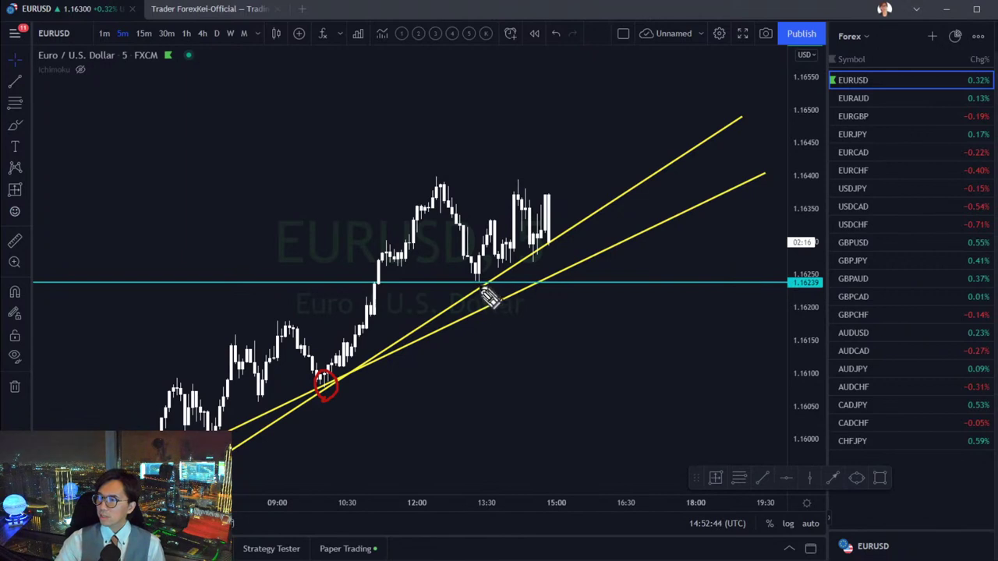
left_click_drag(479, 287, 552, 243)
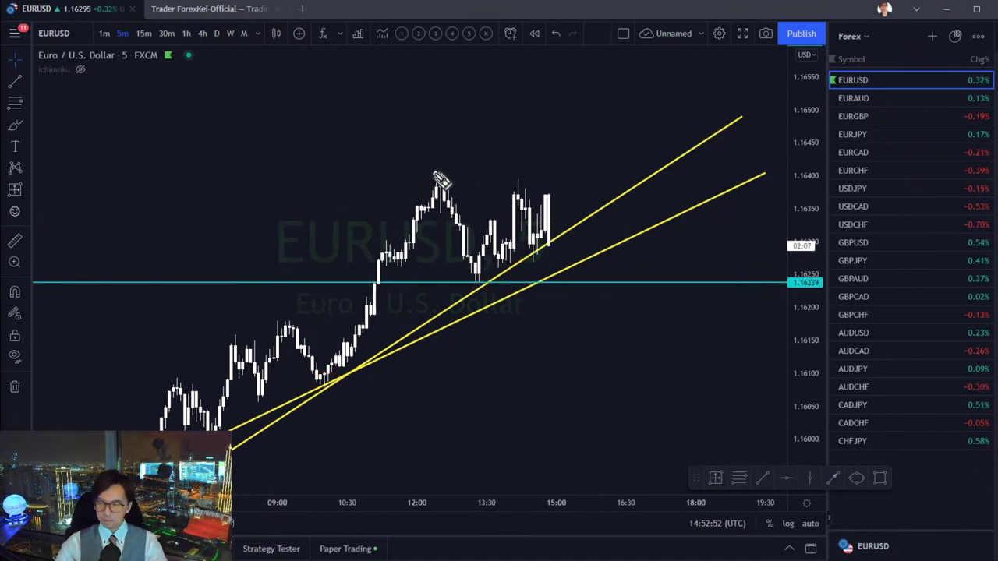
left_click_drag(505, 504, 535, 504)
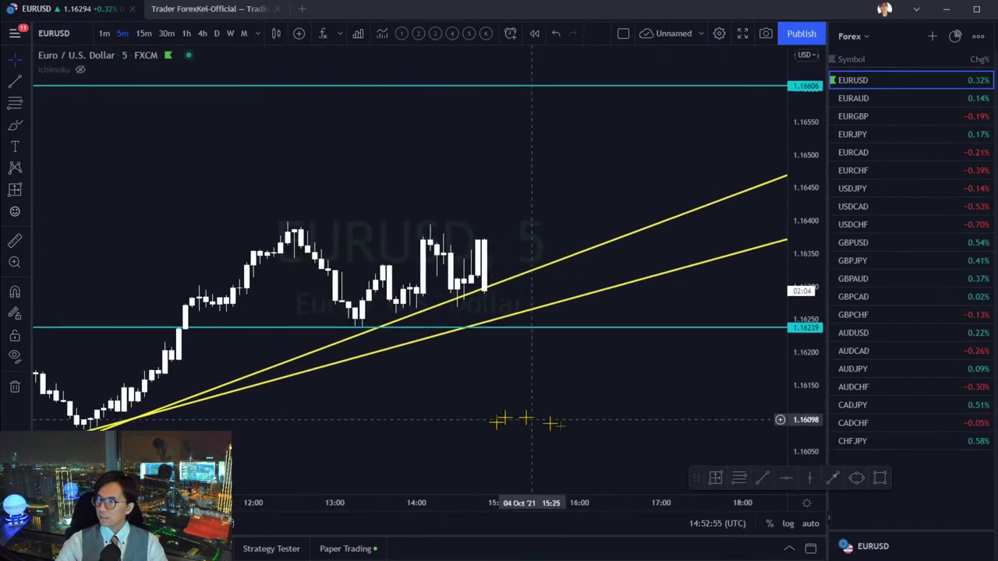
left_click(786, 478)
left_click(295, 218)
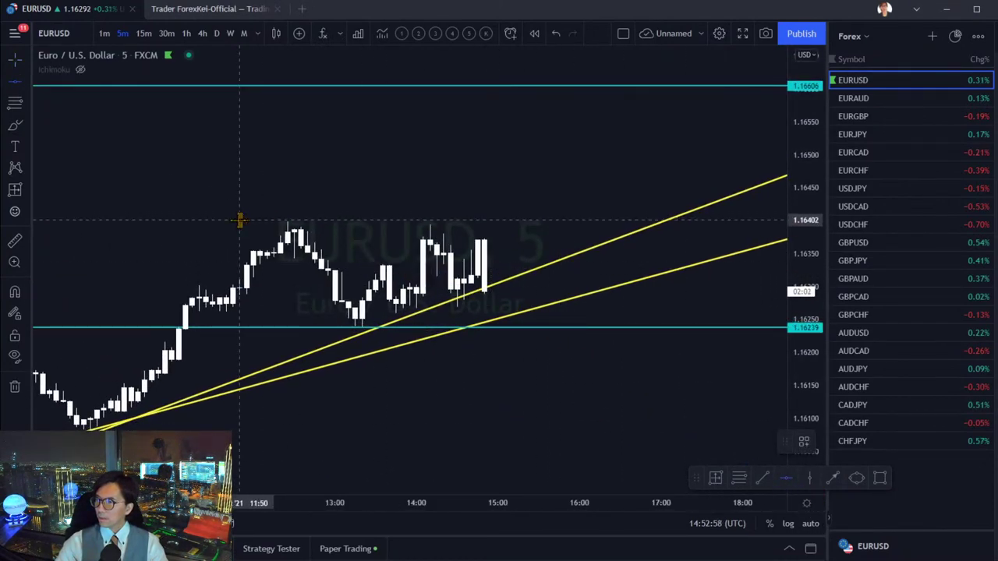
left_click_drag(257, 218, 322, 229)
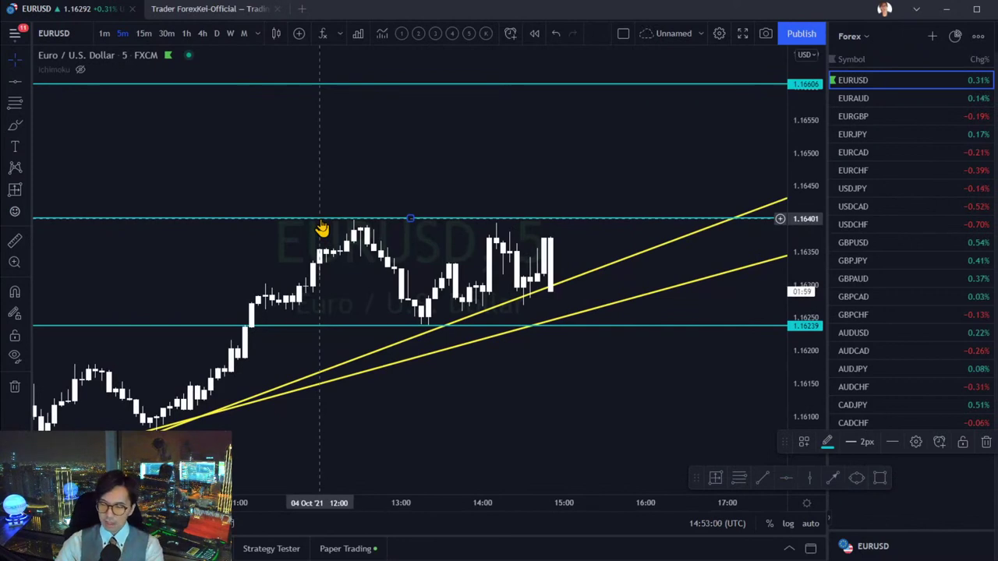
key("Delete")
- Draw a descending trendline across the EURUSD highs from about 1.16406 at 12:05 to 1.16366 at 15:30, and sketch a red breakout arrow above it
left_click(763, 477)
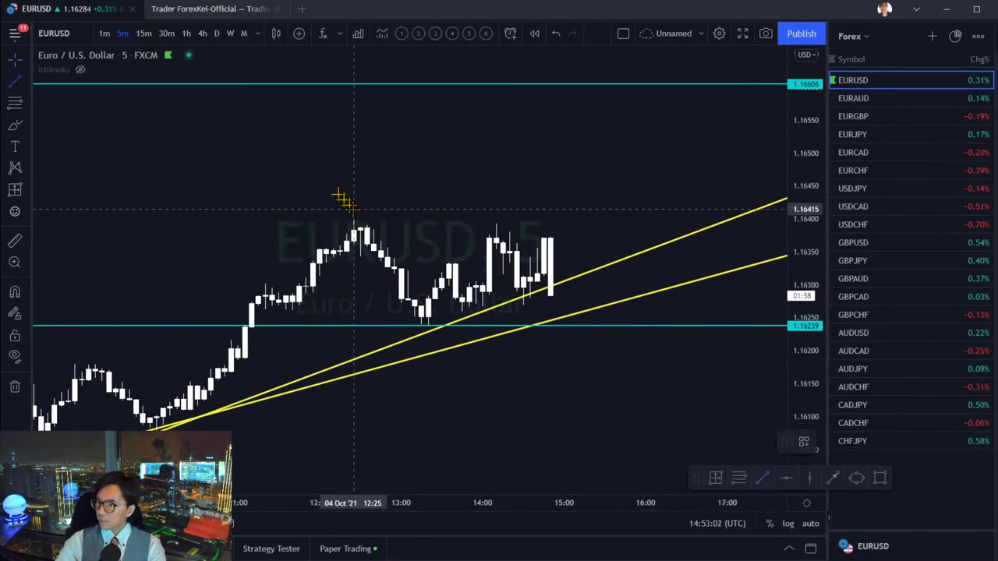
left_click(326, 210)
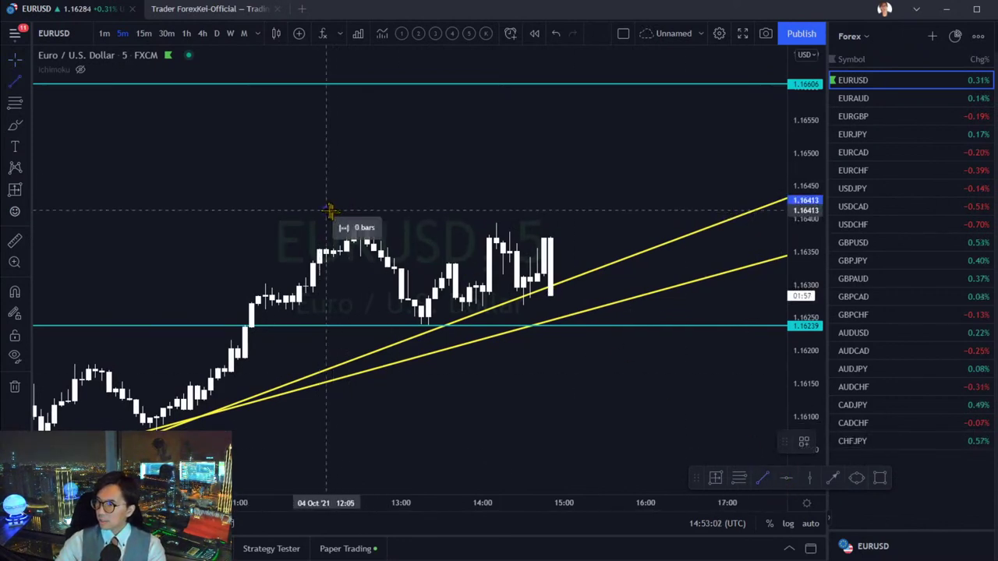
left_click(603, 237)
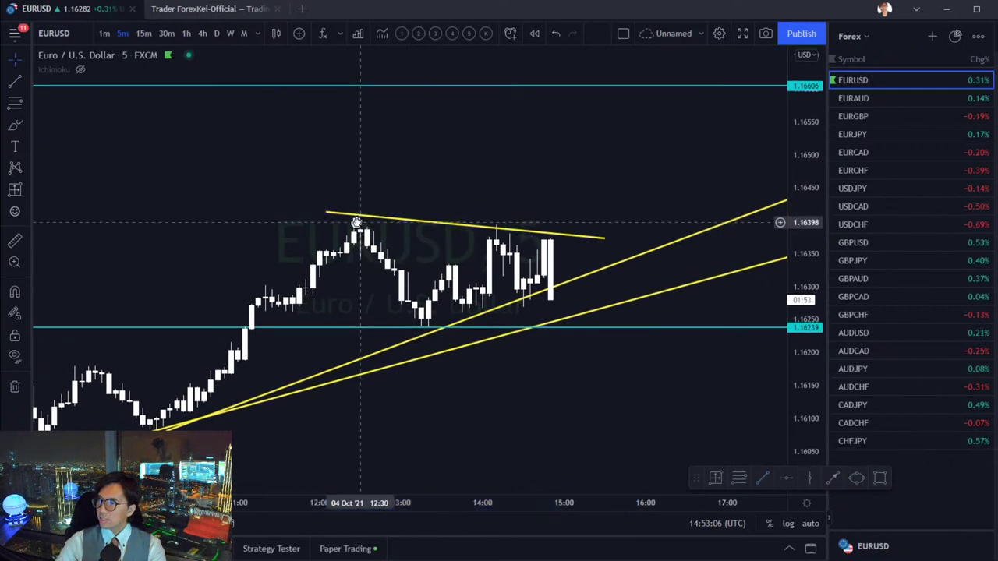
left_click(365, 222)
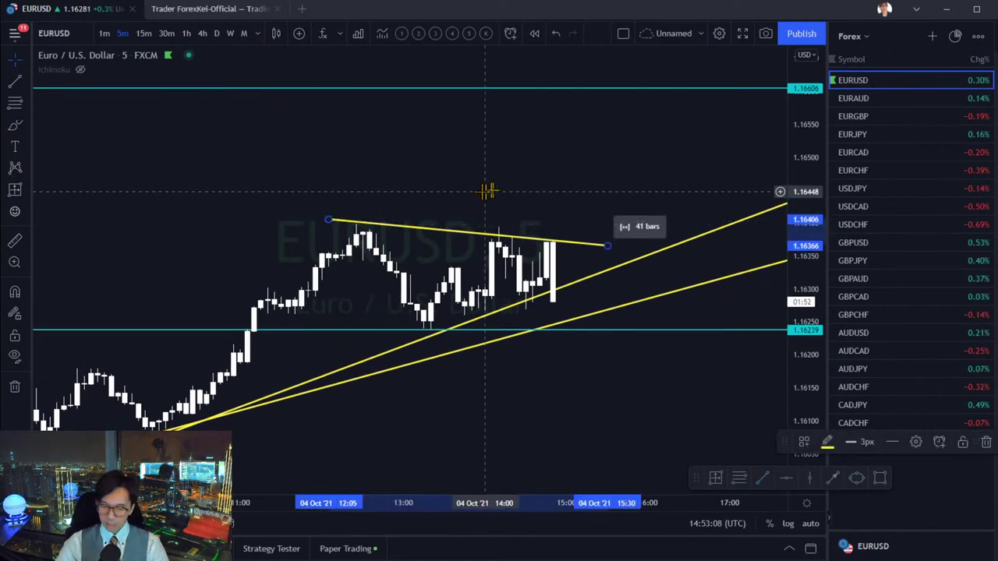
mouse_move(557, 270)
left_mouse_down()
mouse_move(621, 162)
mouse_move(630, 177)
left_mouse_up()
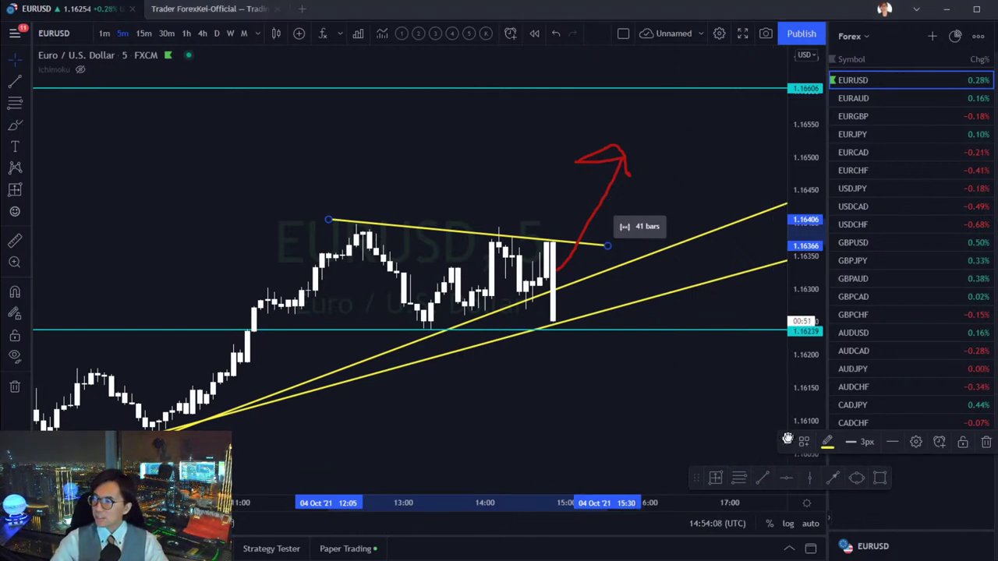
left_click_drag(787, 439, 786, 518)
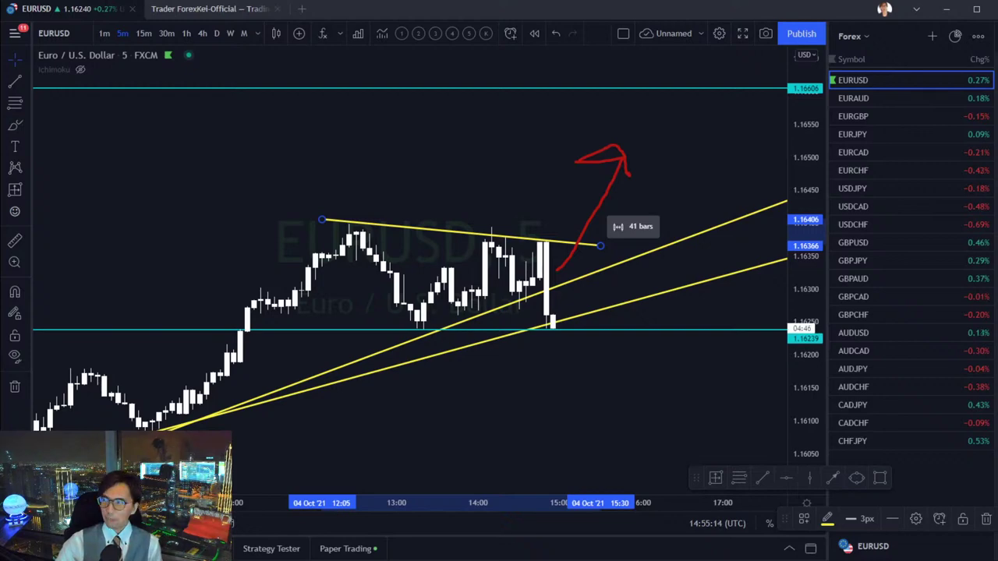
- Switch back to the Excel money management sheet, dismiss the shortcut notice, and inspect the Profit Factor and R Multiple formulas
key("alt+Tab")
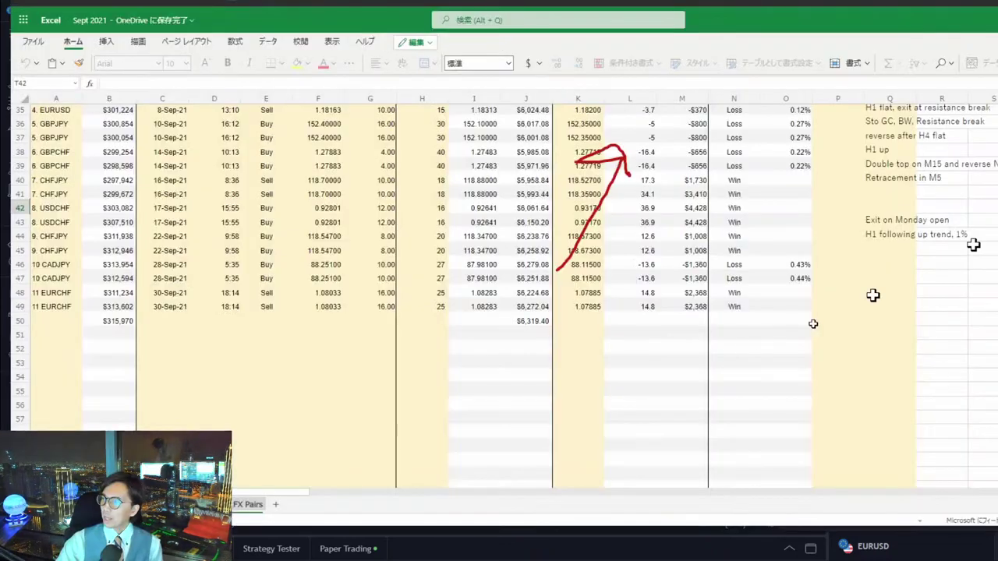
scroll(669, 376, "up", 8)
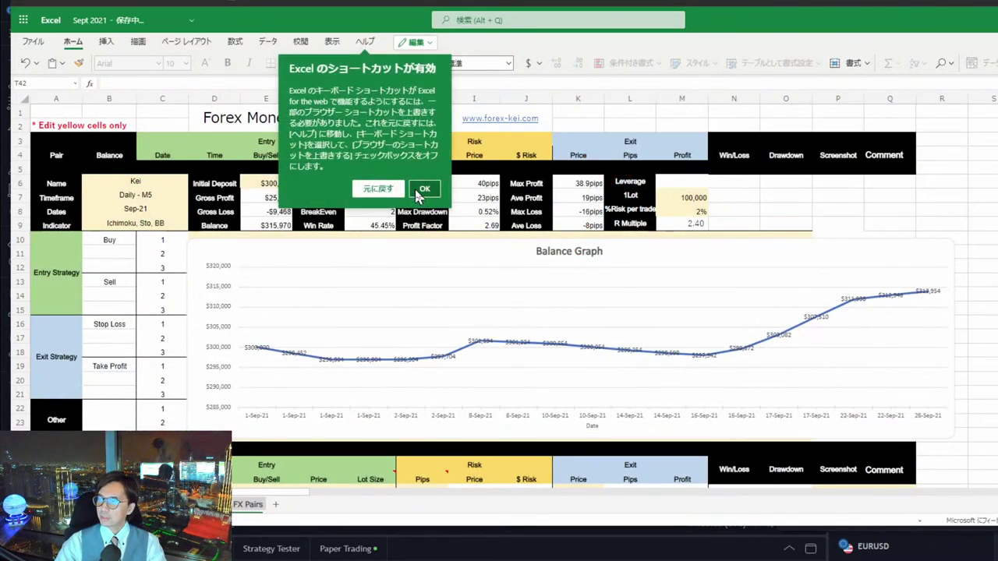
left_click(415, 188)
left_click(473, 227)
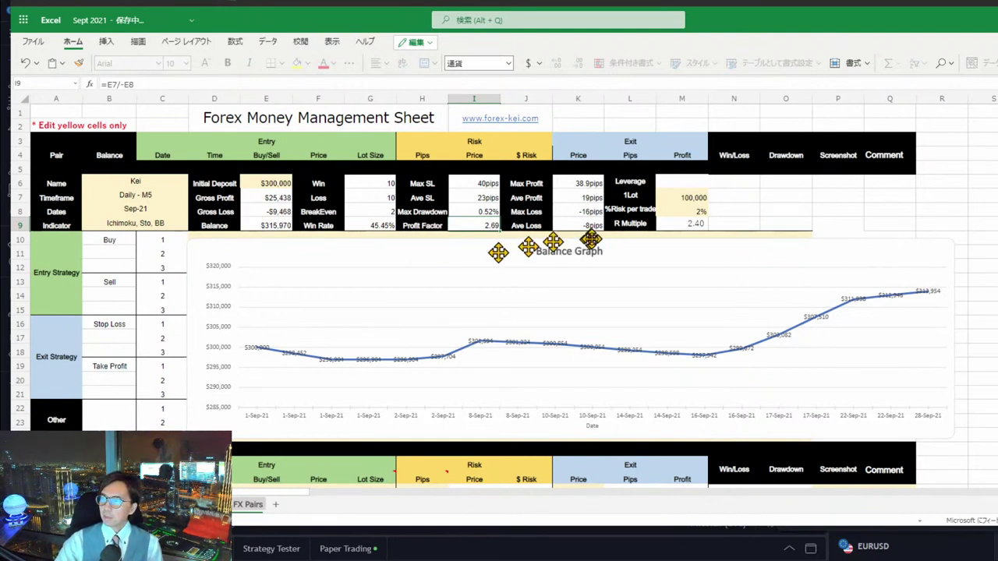
left_click(693, 226)
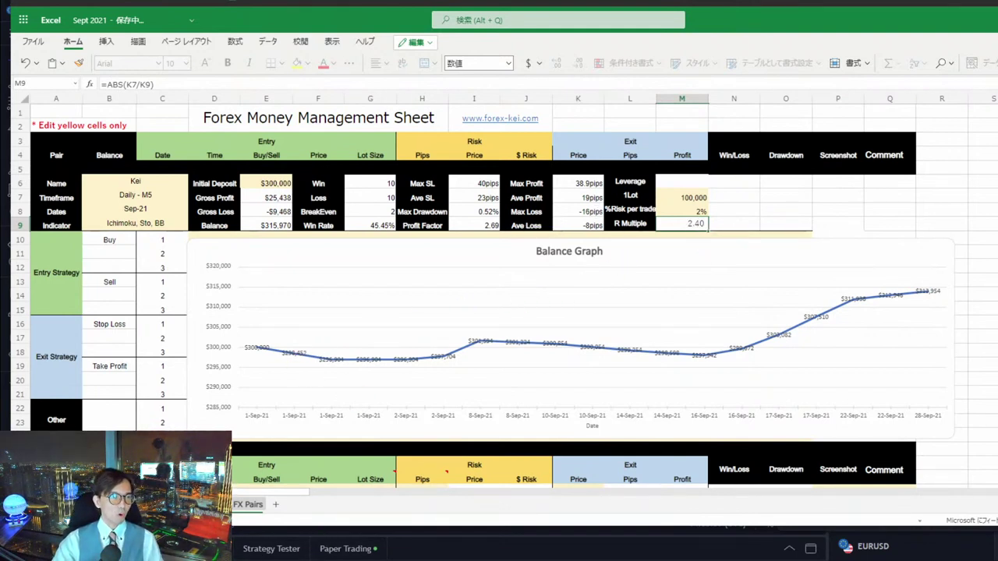
- Return to the EURUSD chart in TradingView and view it on the 1-hour and 4-hour timeframes
left_click(414, 549)
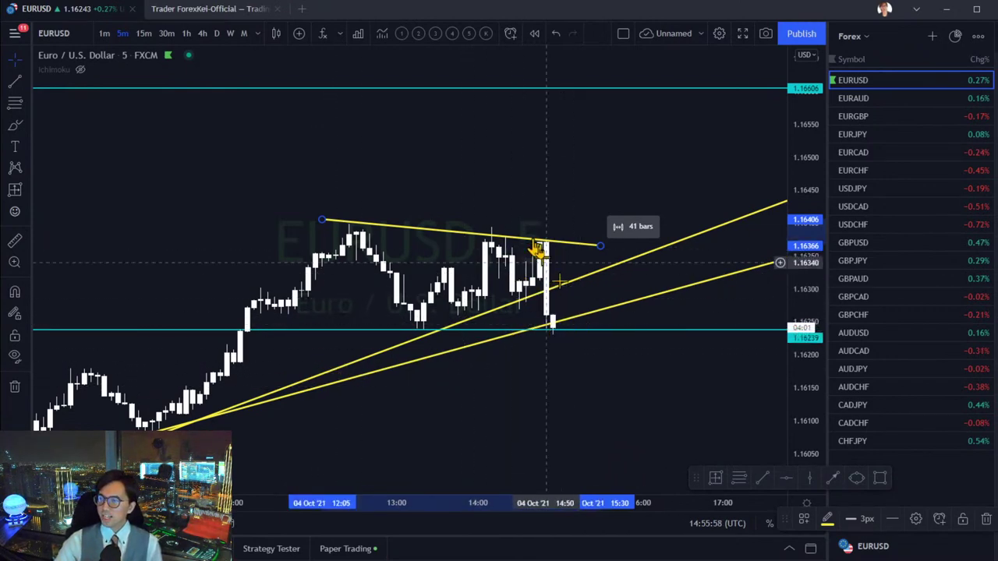
left_click(189, 34)
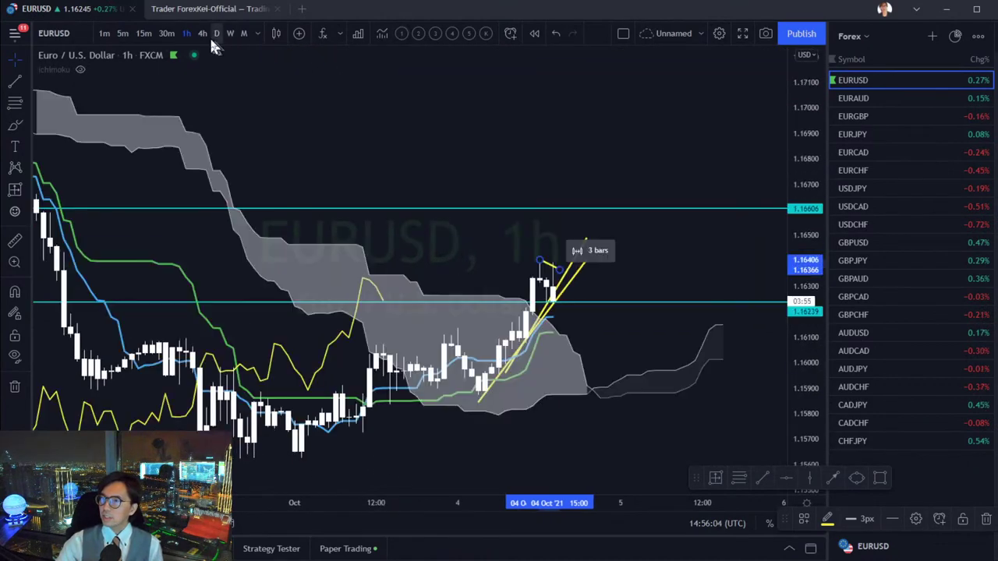
left_click(203, 34)
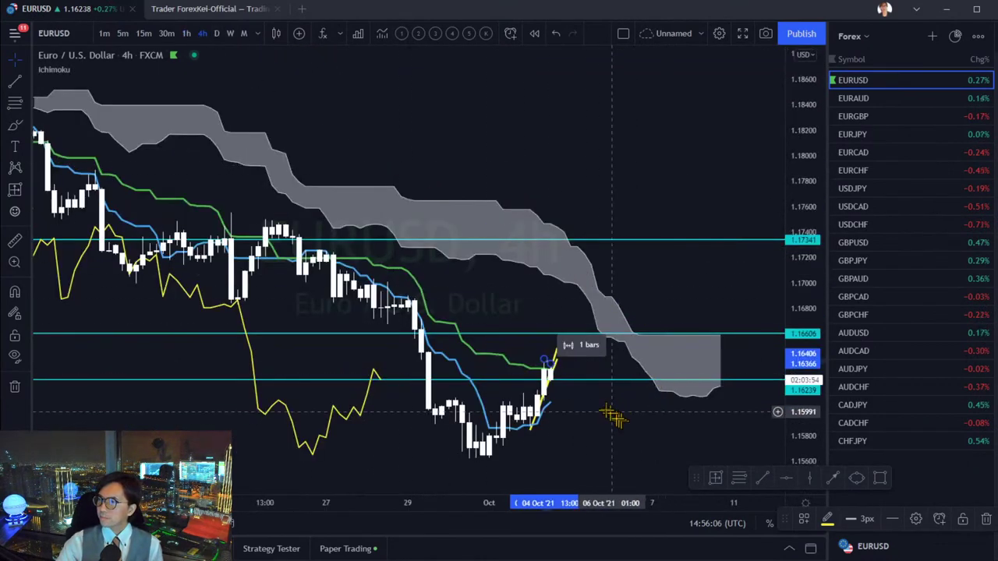
- Show EURUSD on the daily timeframe, framed closely around the early October candles and the 1.16606 and 1.17341 levels
left_click(218, 33)
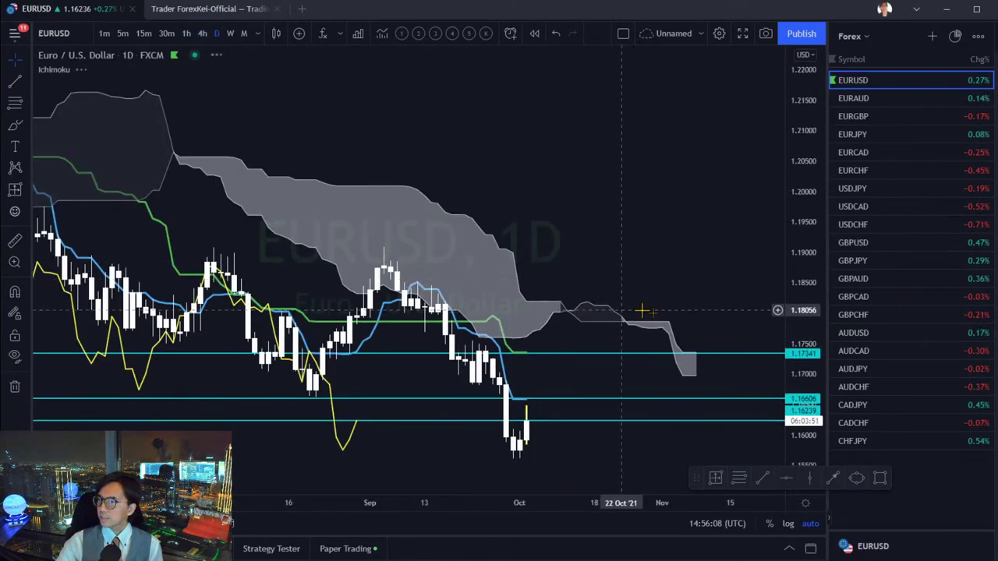
left_click(526, 411, "shift")
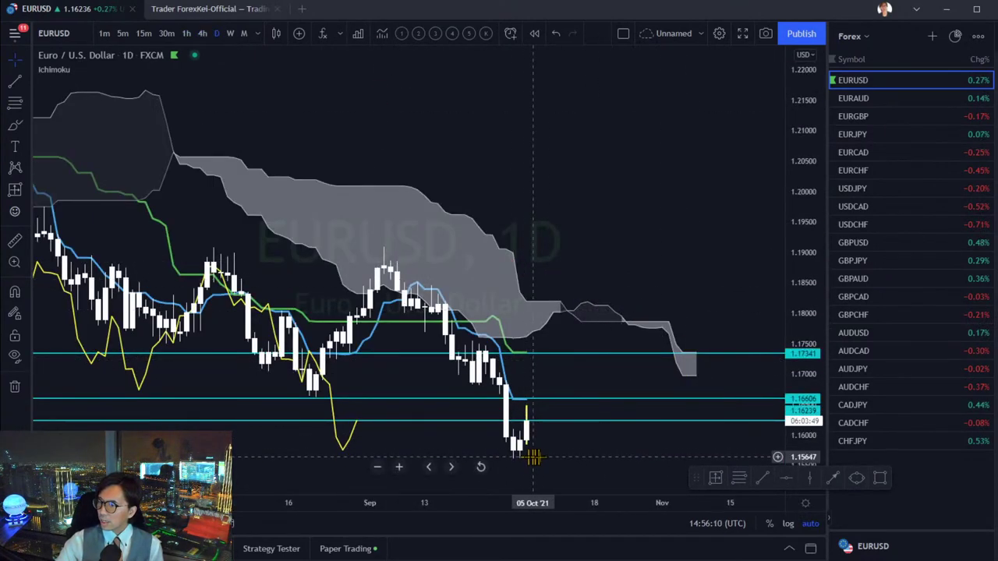
scroll(702, 401, "right", 2)
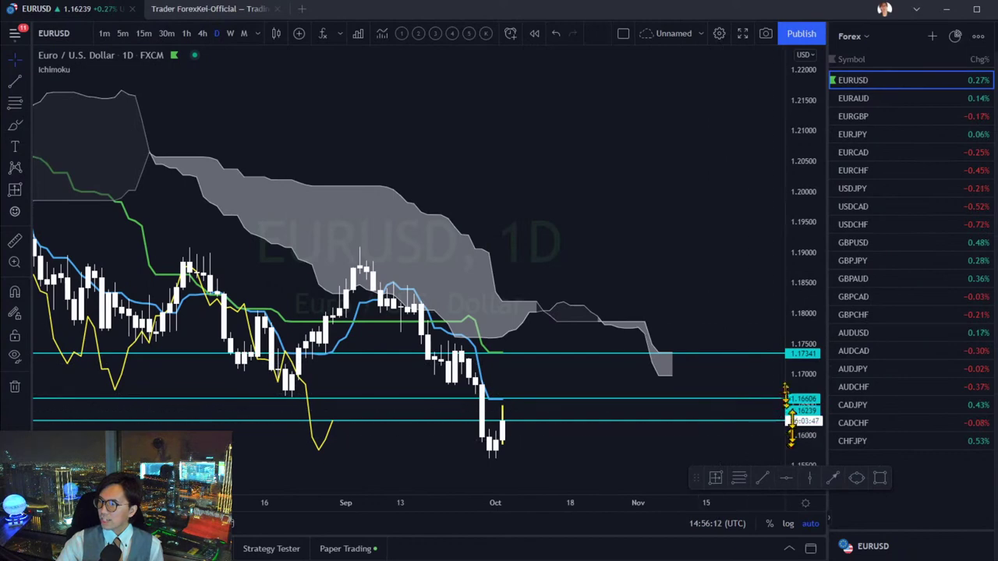
left_click_drag(803, 319, 803, 374)
left_click_drag(706, 234, 736, 148)
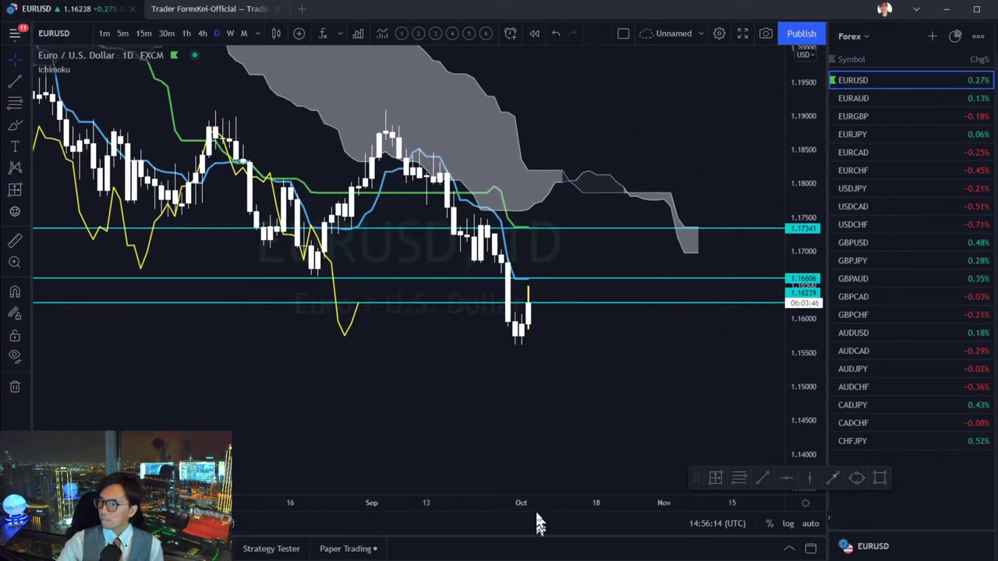
scroll(436, 421, "up", 3)
left_click_drag(398, 421, 552, 415)
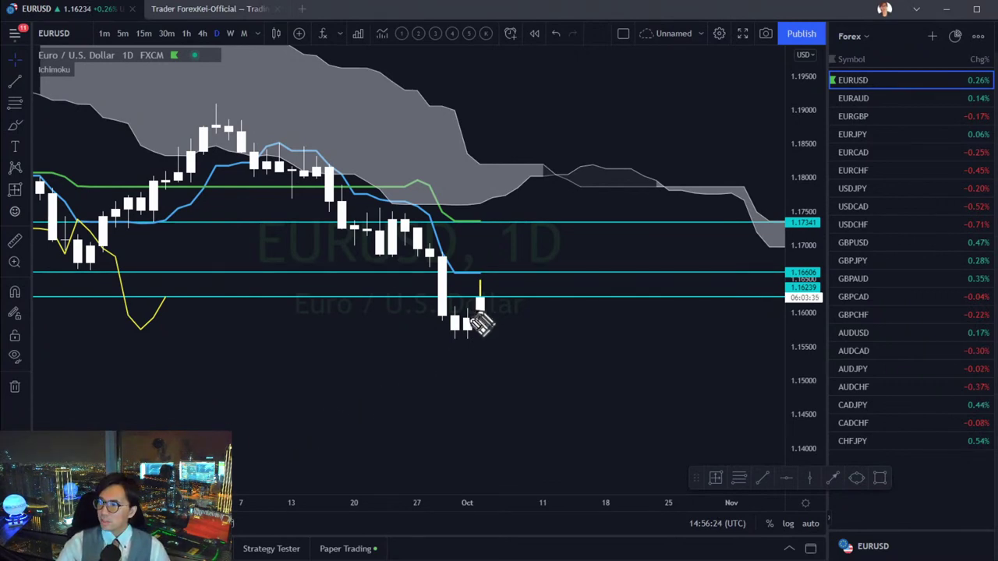
- Sketch red arrows for a rise to 1.17341 and a rejection at 1.16606, circle the earlier swing low, and clear the annotations
mouse_move(481, 325)
left_mouse_down()
mouse_move(491, 241)
mouse_move(478, 247)
mouse_move(494, 239)
mouse_move(500, 251)
left_mouse_up()
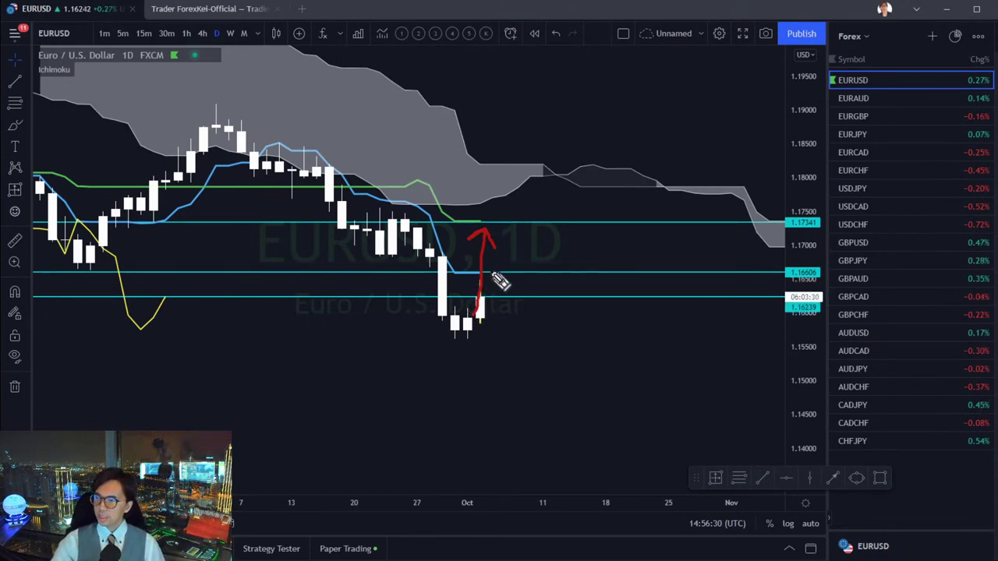
left_click_drag(92, 283, 89, 256)
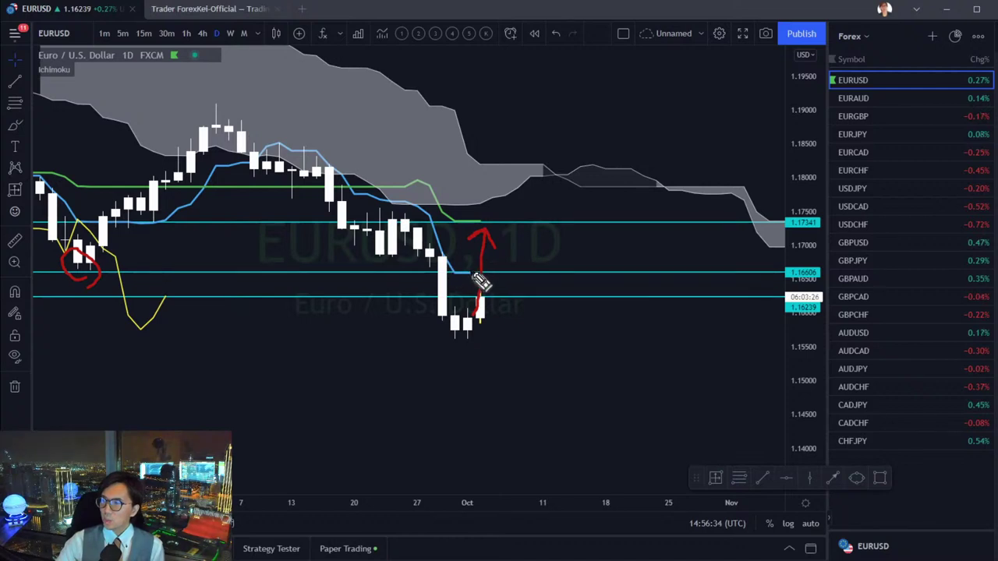
mouse_move(469, 273)
left_mouse_down()
mouse_move(500, 271)
mouse_move(516, 315)
left_mouse_up()
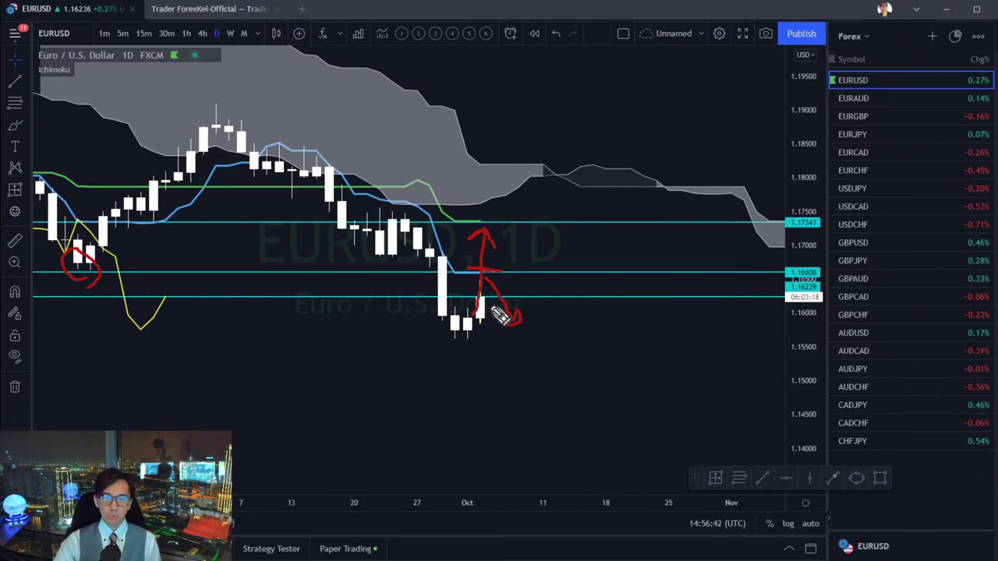
key("e")
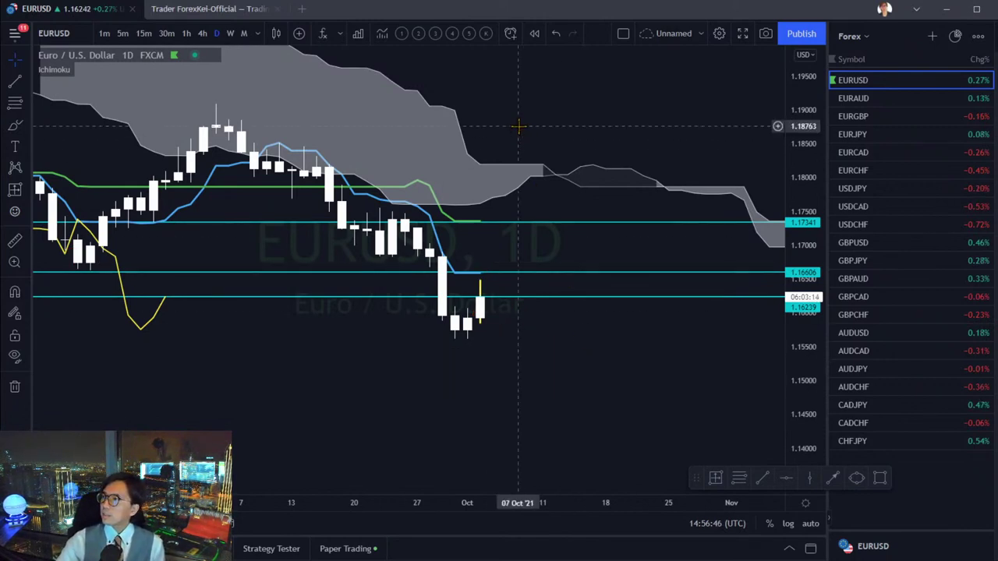
- View EURUSD on the 1-hour and 30-minute timeframes, with the price scale fitted automatically
left_click(187, 31)
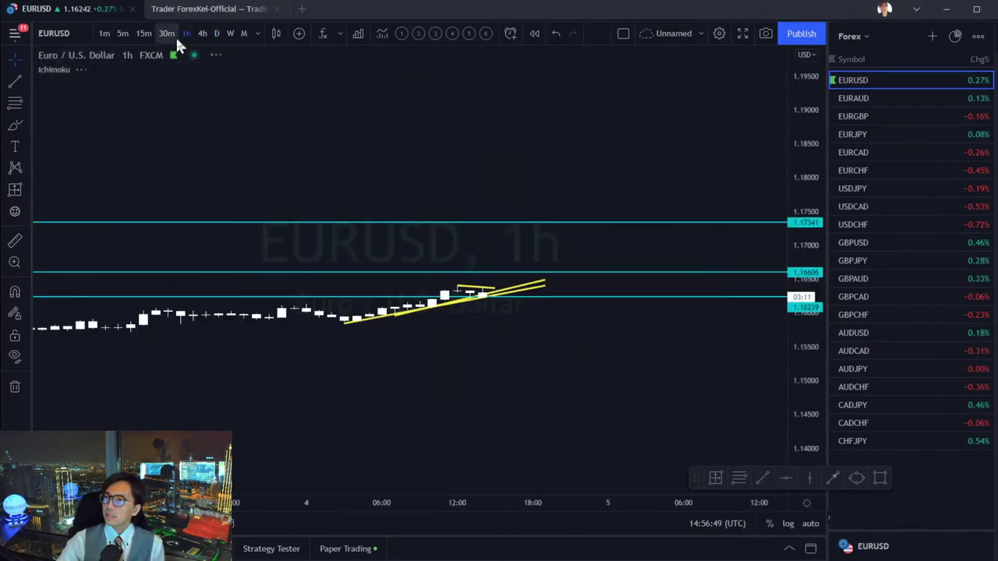
left_click(173, 35)
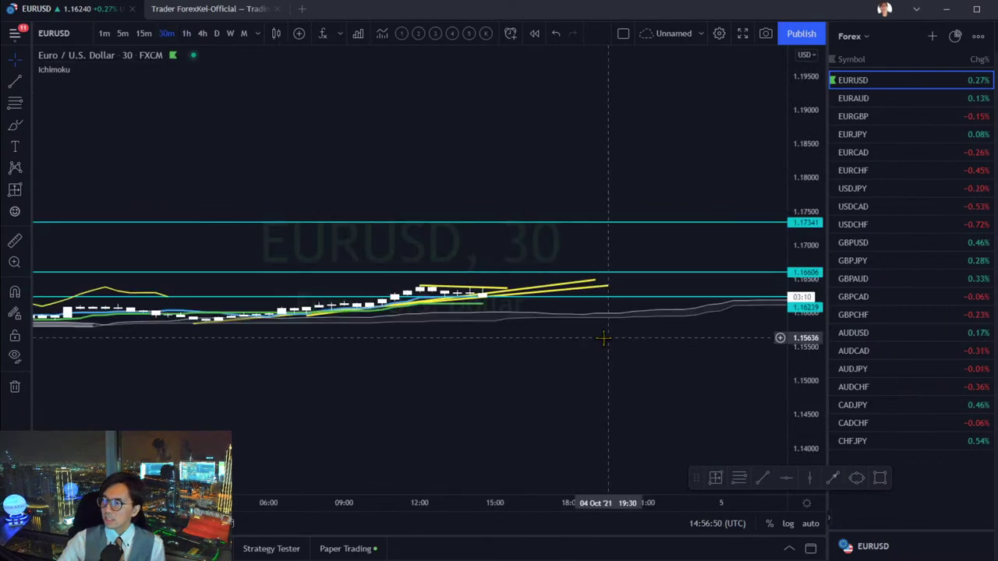
left_click(811, 523)
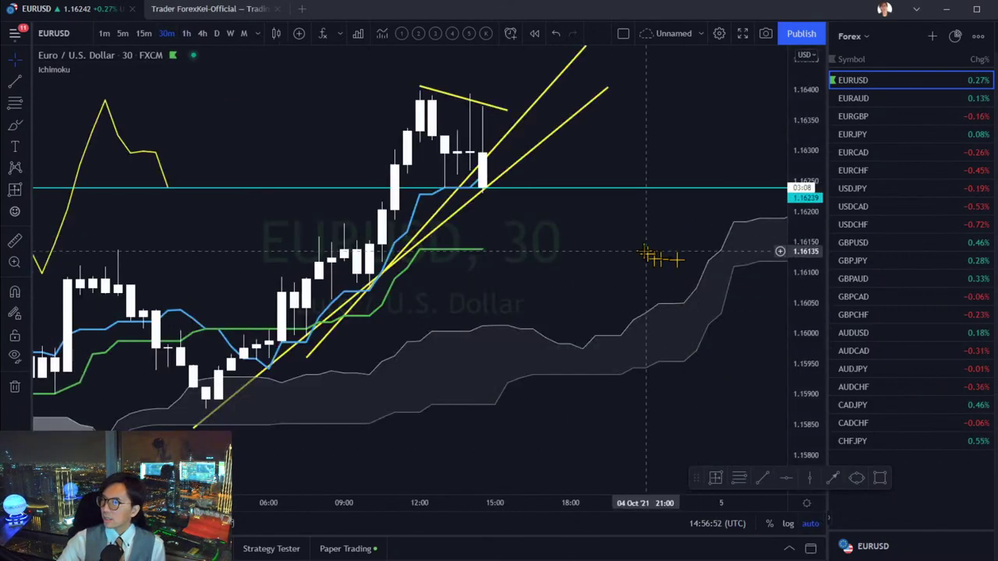
- Delete the steeper of the two rising yellow trendlines on the 30-minute EURUSD chart
left_click_drag(802, 278, 653, 278)
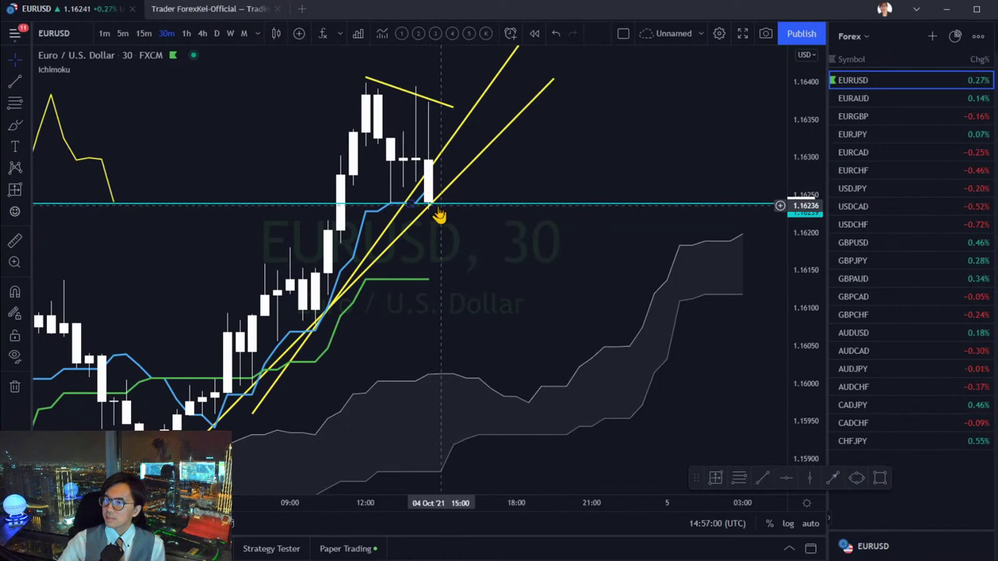
left_click_drag(468, 243, 473, 247)
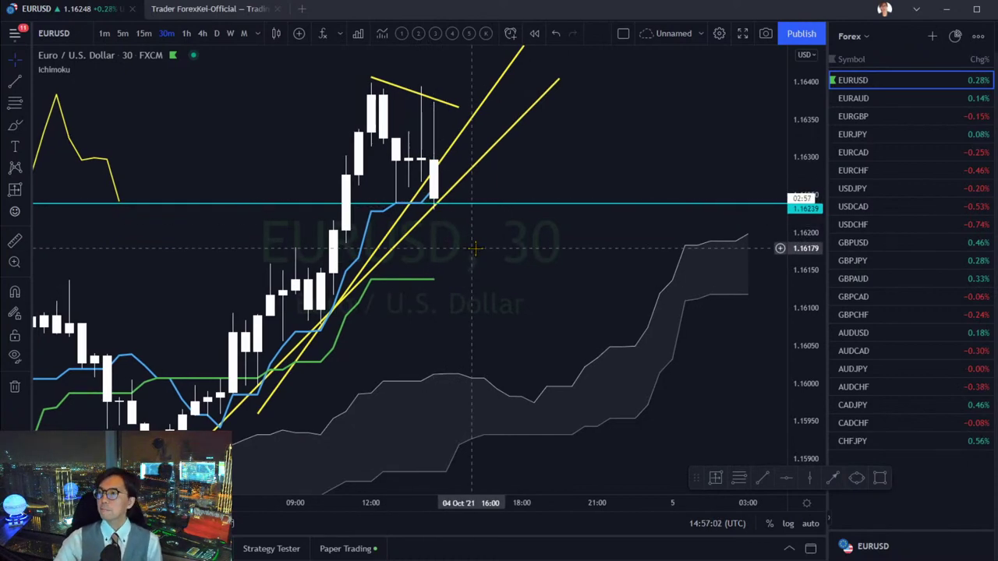
left_click(443, 165)
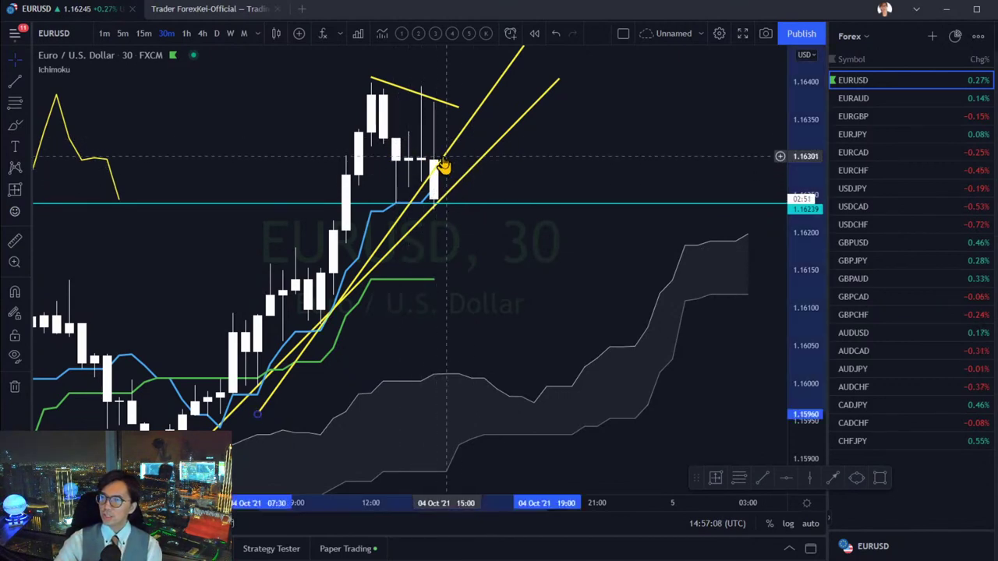
key("Delete")
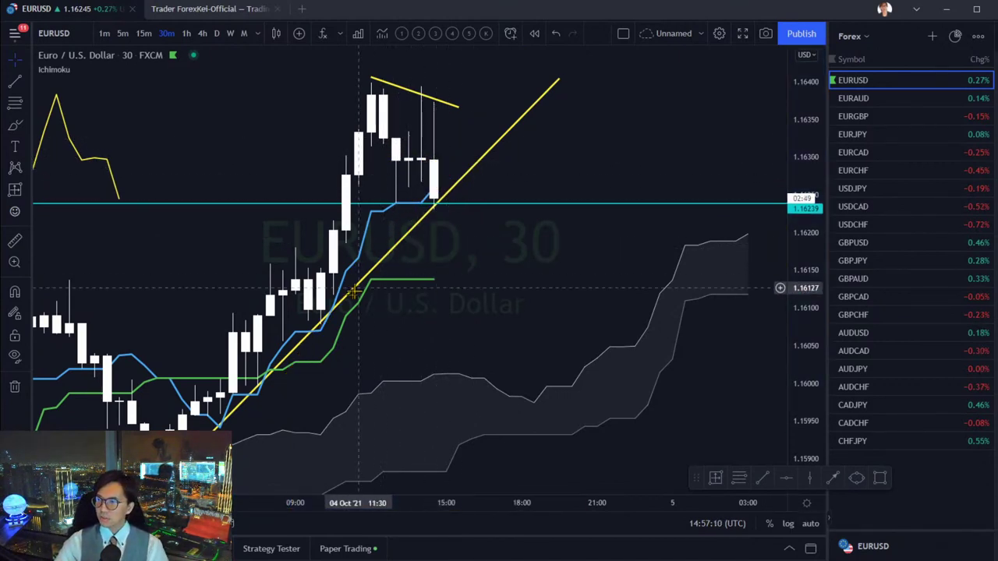
- Sketch red arrows for a bounce above and a break below the rising trendline at about 1.16239, with a cross beside the downward one
left_click_drag(499, 245, 486, 251)
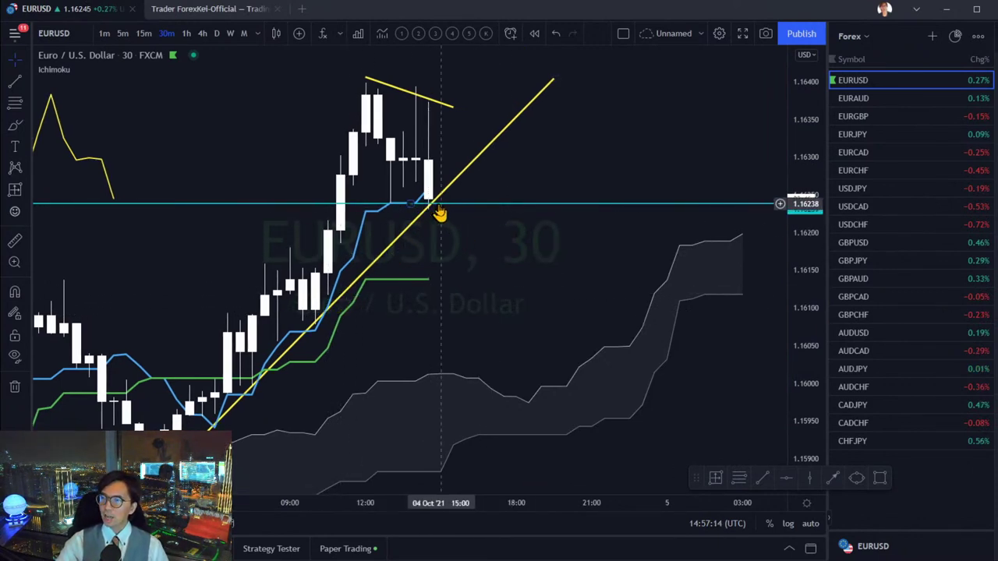
left_click_drag(504, 243, 526, 264)
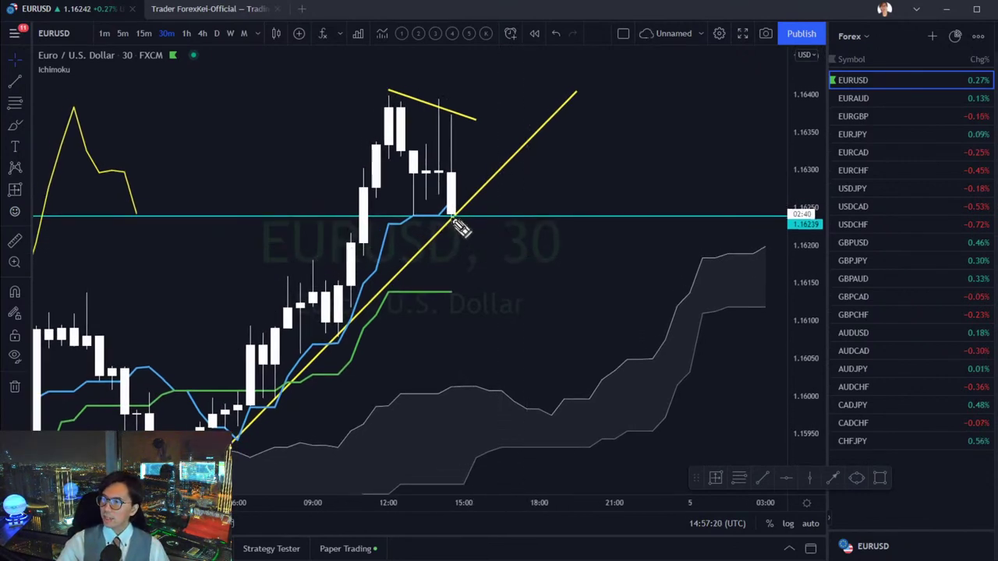
mouse_move(458, 212)
left_mouse_down()
mouse_move(482, 158)
mouse_move(493, 172)
left_mouse_up()
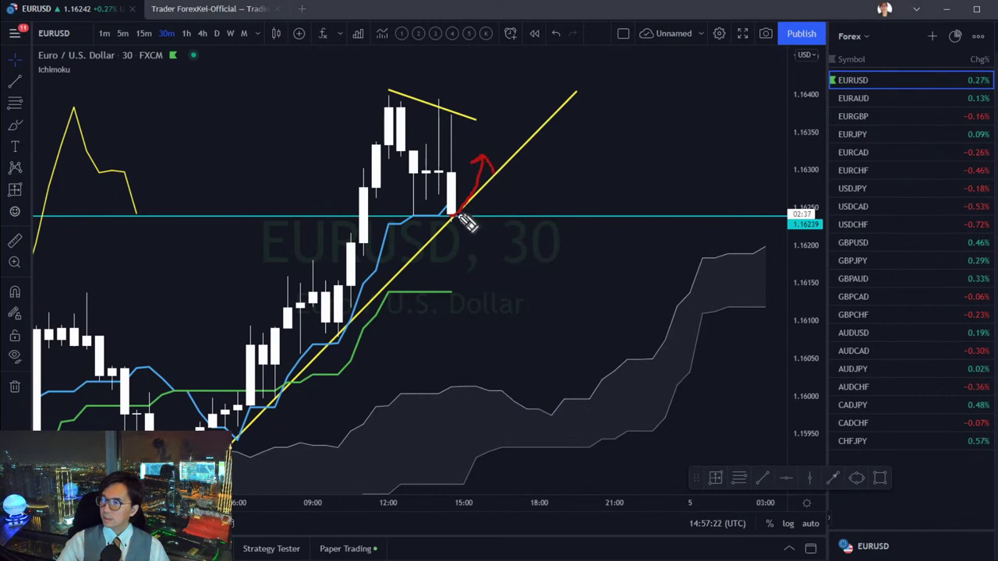
mouse_move(458, 216)
left_mouse_down()
mouse_move(479, 250)
mouse_move(518, 253)
mouse_move(504, 252)
left_mouse_up()
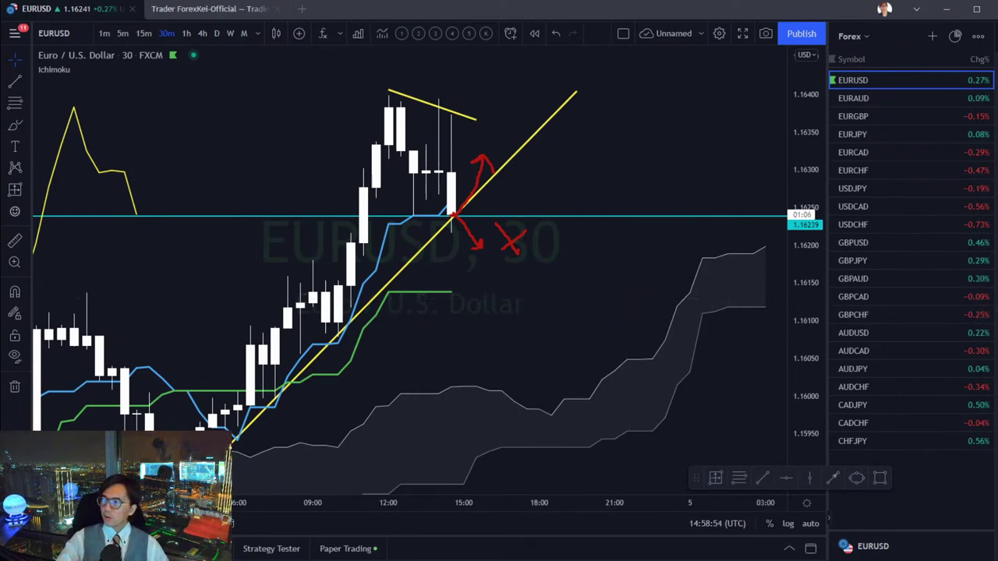
- Switch to the Excel money management sheet and review the September performance summary, balance graph and trade list
key("alt+Tab")
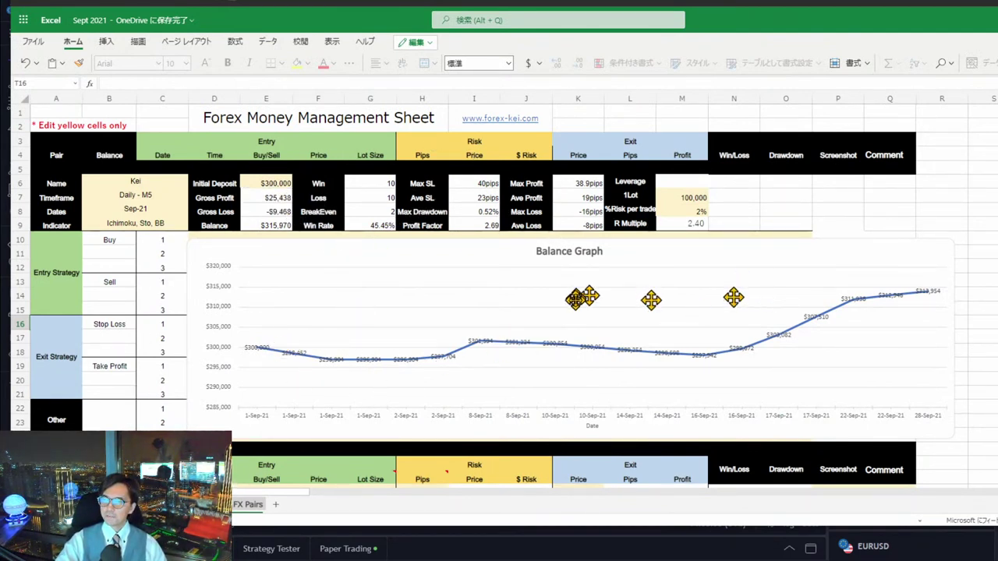
scroll(565, 307, "down", 4)
scroll(566, 308, "down", 4)
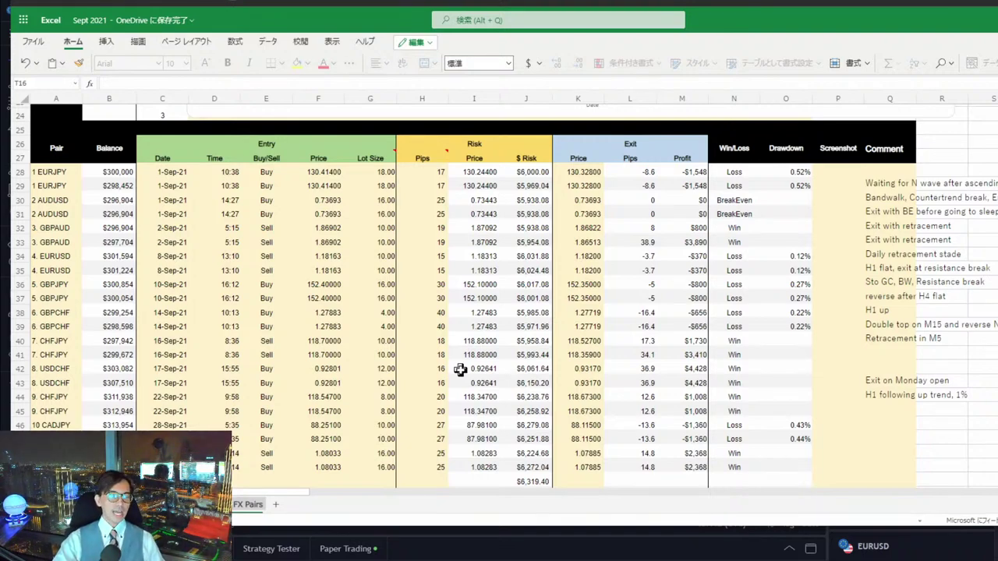
scroll(460, 370, "up", 10)
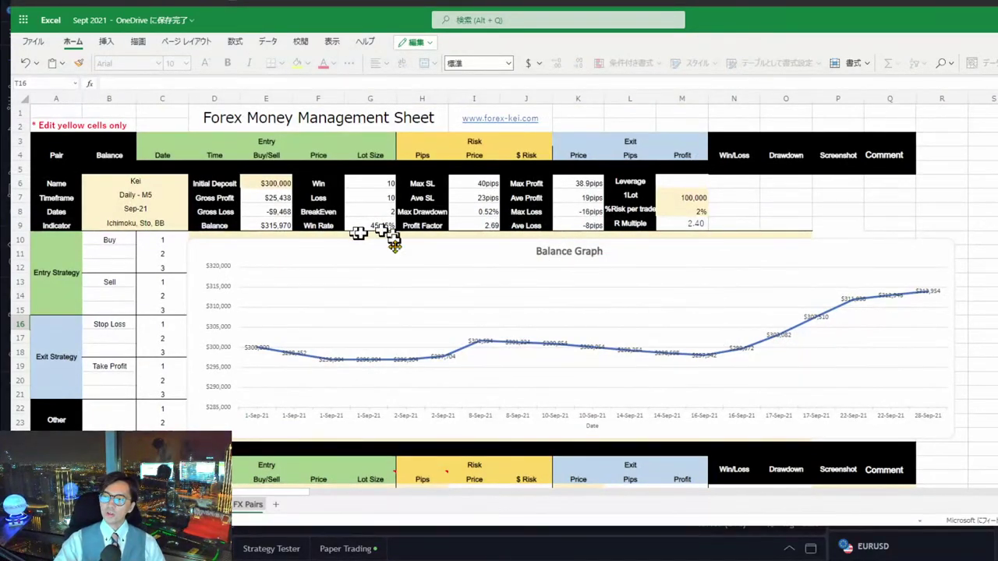
scroll(426, 249, "down", 8)
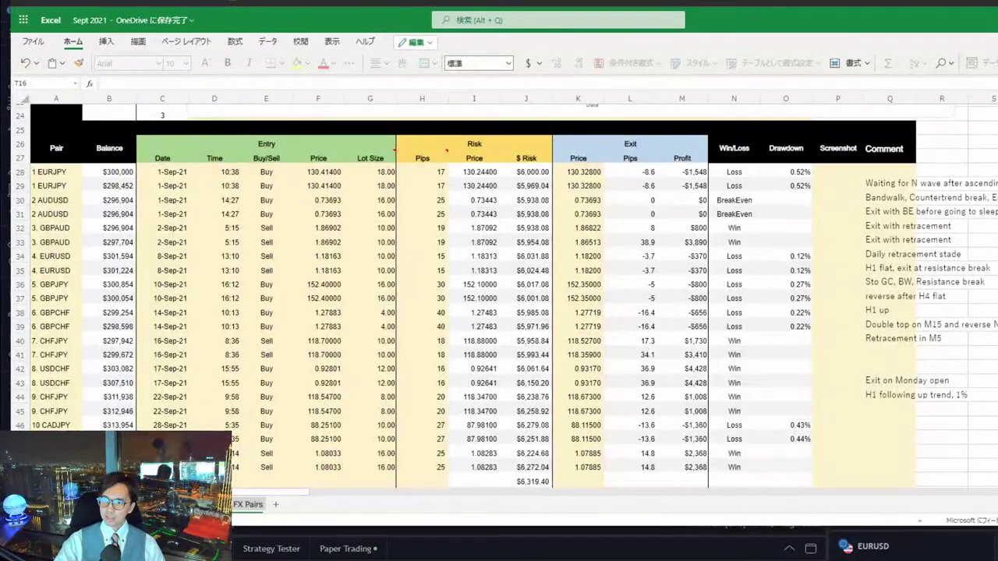
- Look over the lot calculator and win-rate sheets, and switch back to the EURUSD chart in TradingView
left_click(195, 504)
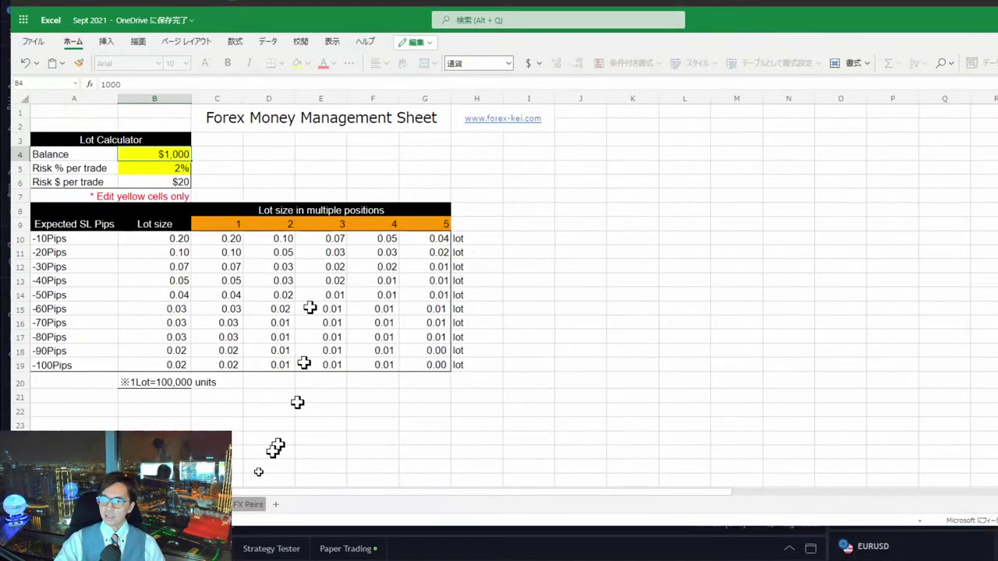
left_click(124, 504)
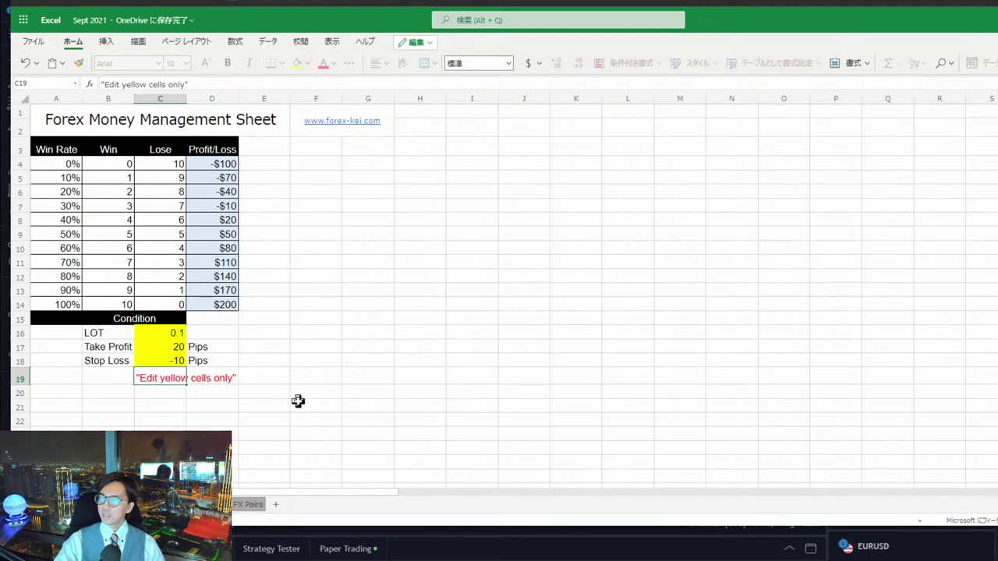
left_click(247, 505)
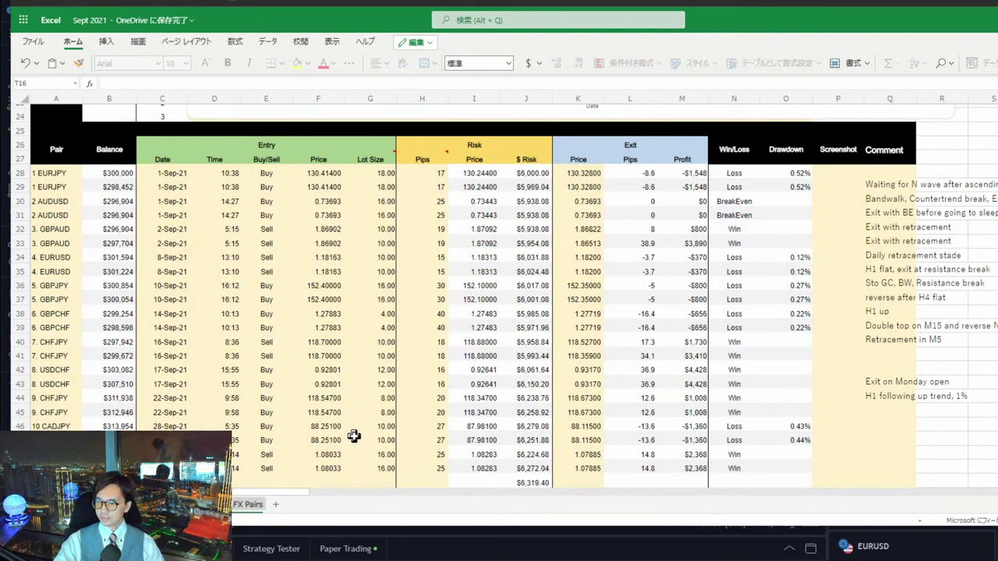
left_click(413, 550)
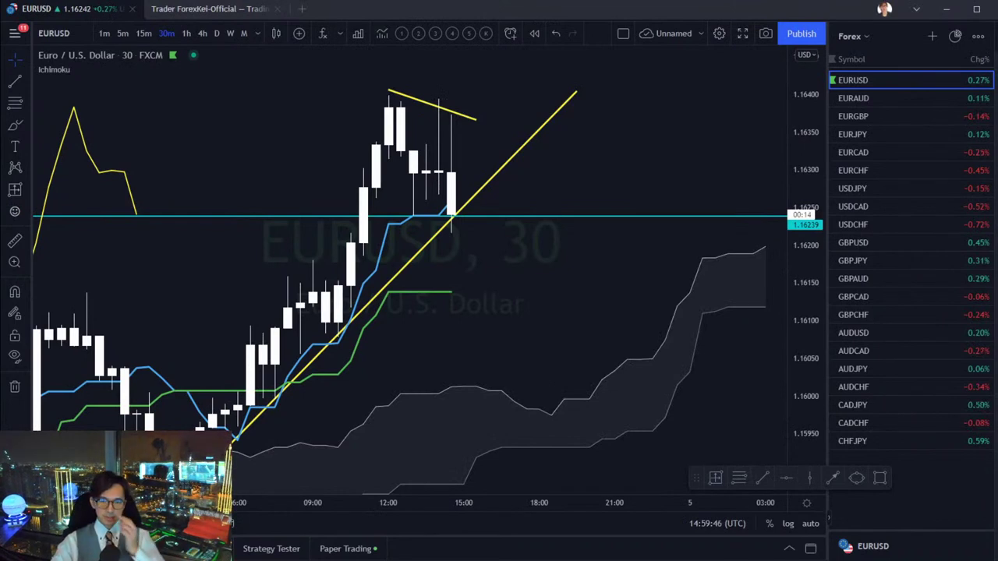